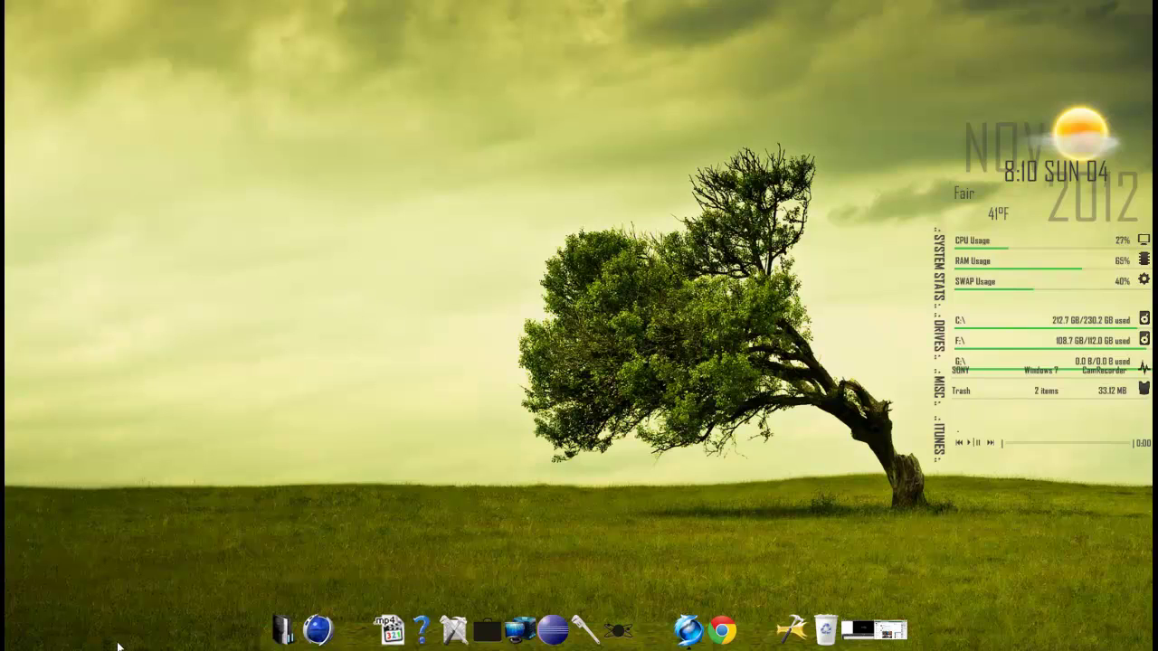
Step: Open the img folder inside the KONAMI Pro Evolution Soccer 2012 installation folder
mouse_move(283, 630)
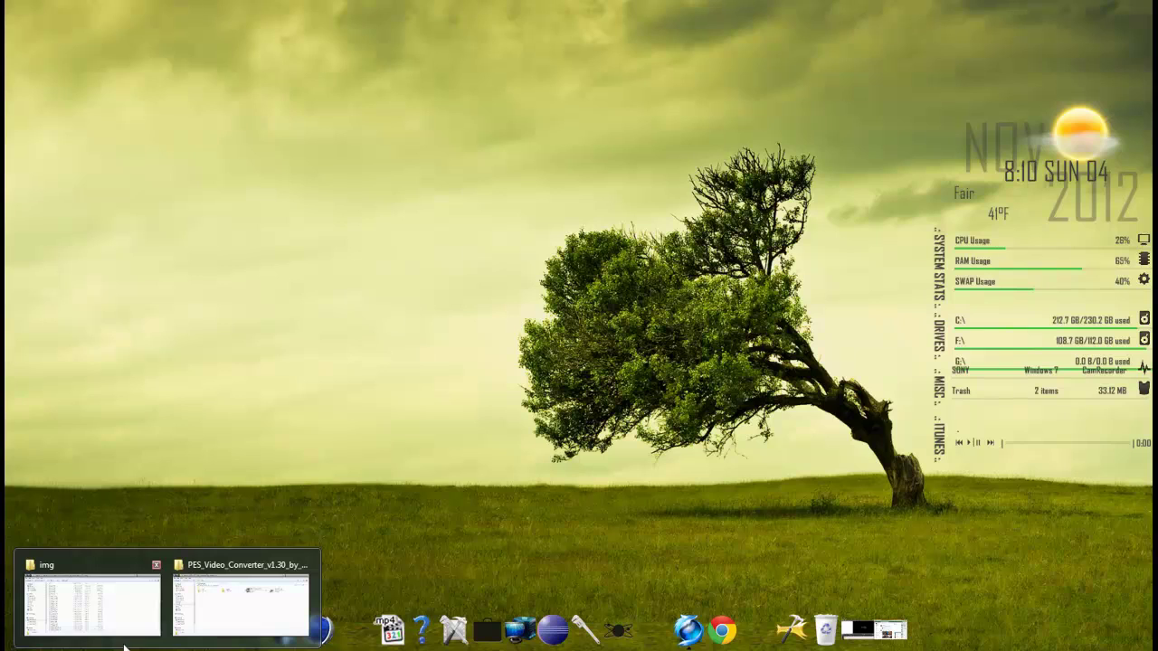
click(132, 588)
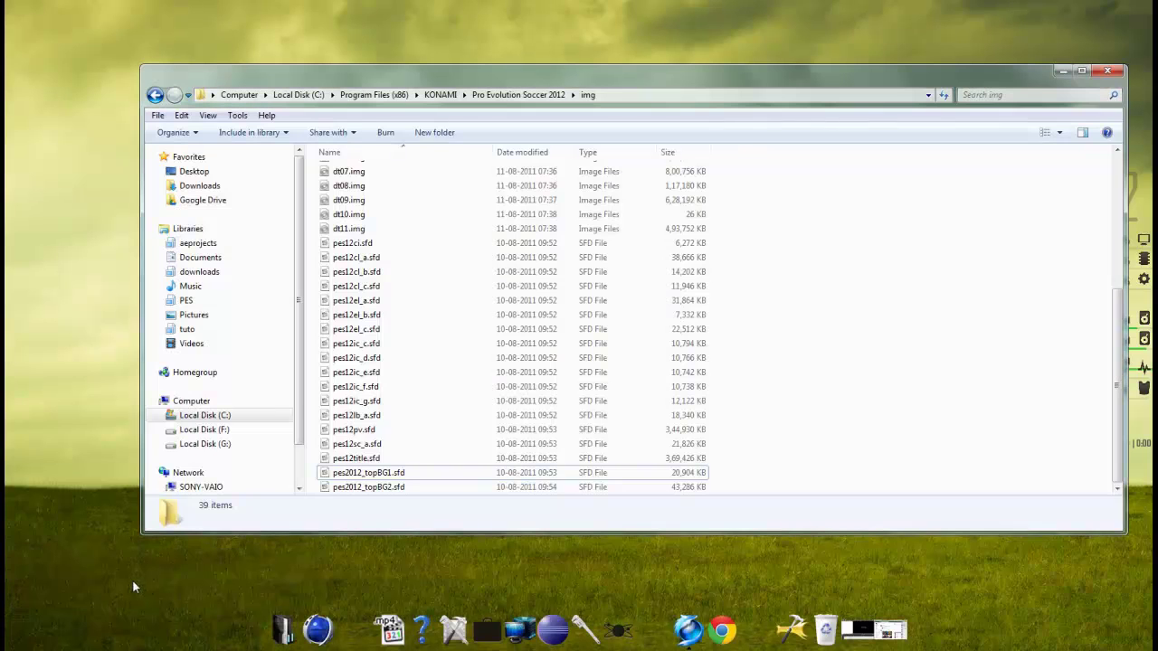
click(440, 94)
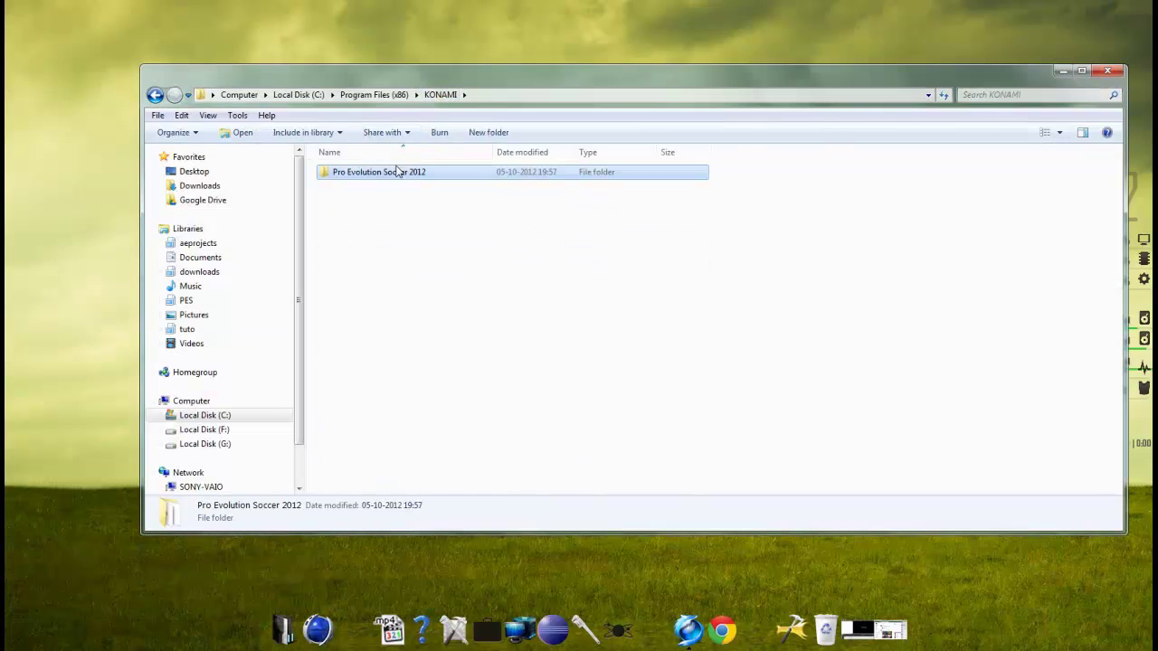
click(394, 174)
key(Escape)
double_click(394, 174)
click(383, 172)
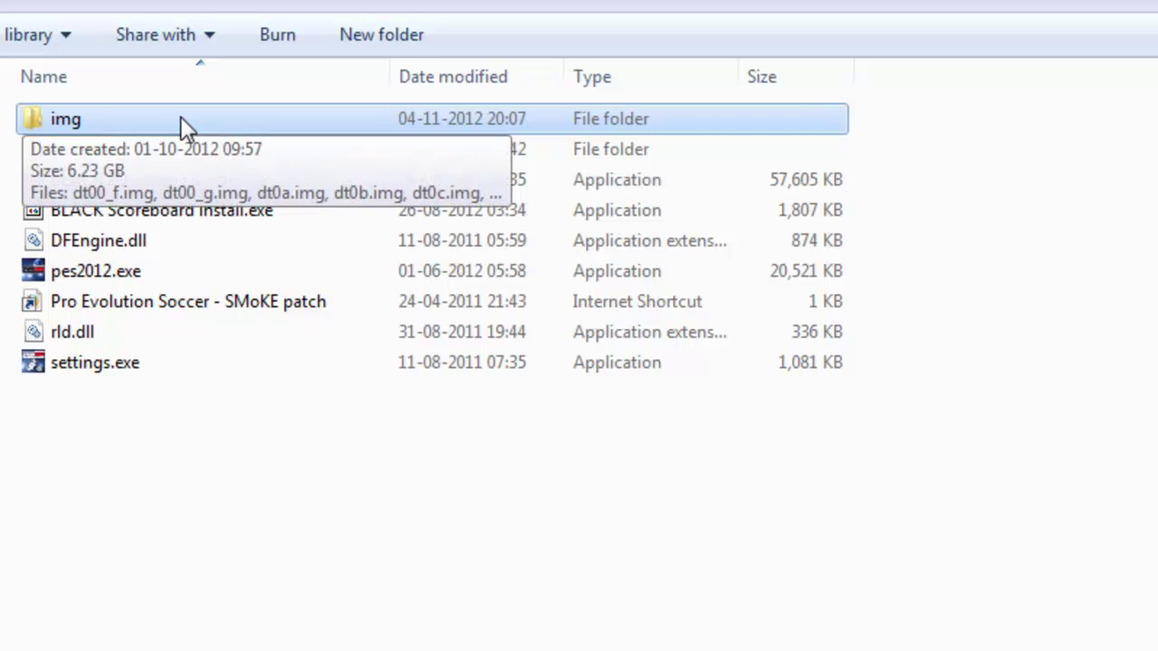
double_click(181, 117)
Step: Look through the img folder's files from the first IMG file down to pes2012_topBG2.sfd
key(Down)
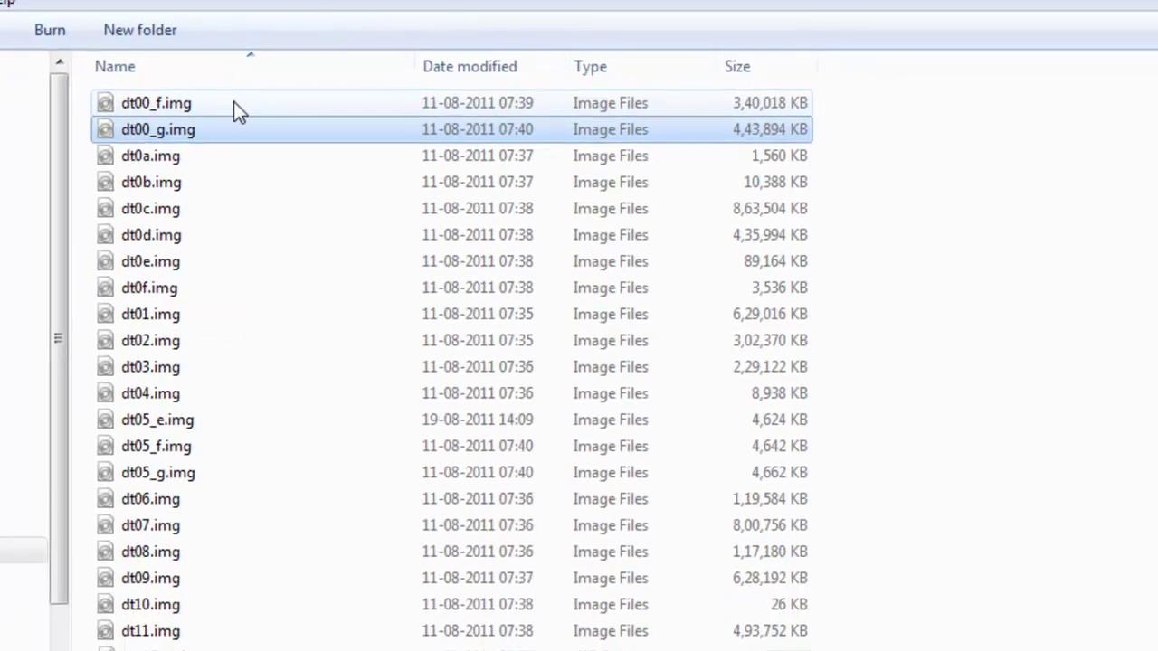
key(Down)
key(Down)
key(Down)
key(Down)
key(Down)
key(Down)
key(Down)
key(Down)
key(Down)
key(Down)
key(Down)
key(Down)
key(Down)
key(Down)
key(Down)
key(Down)
key(Down)
key(Down)
key(Down)
key(Down)
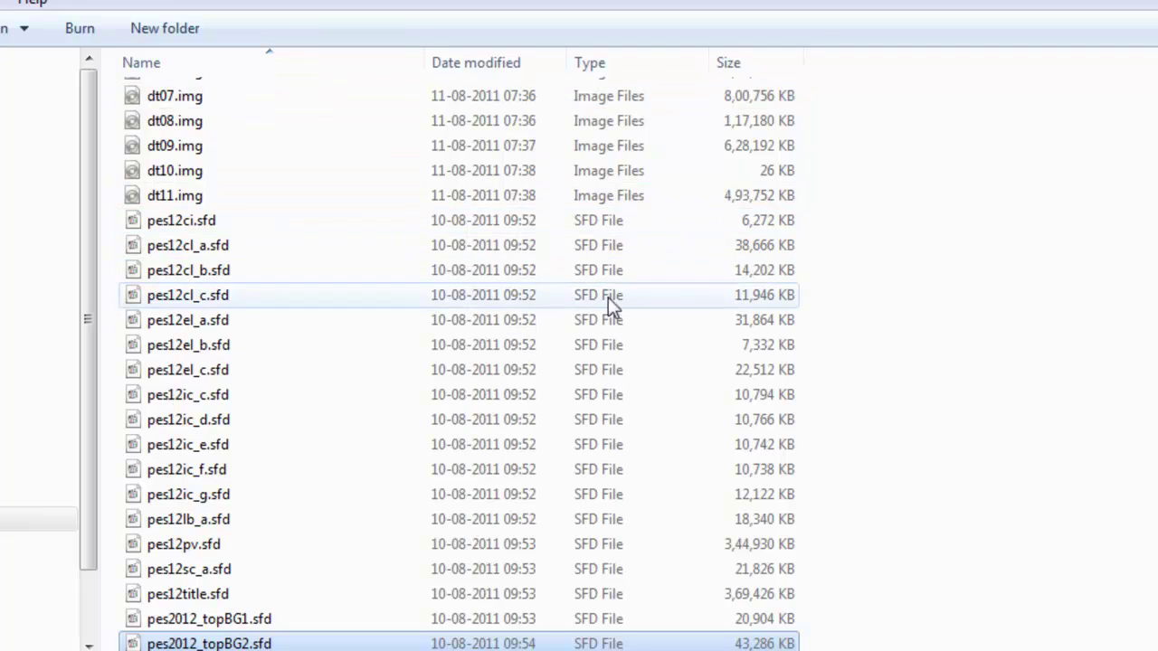
Step: Play pes2012_topBG1.sfd with Media Player Classic - Home Cinema and close the player
double_click(280, 624)
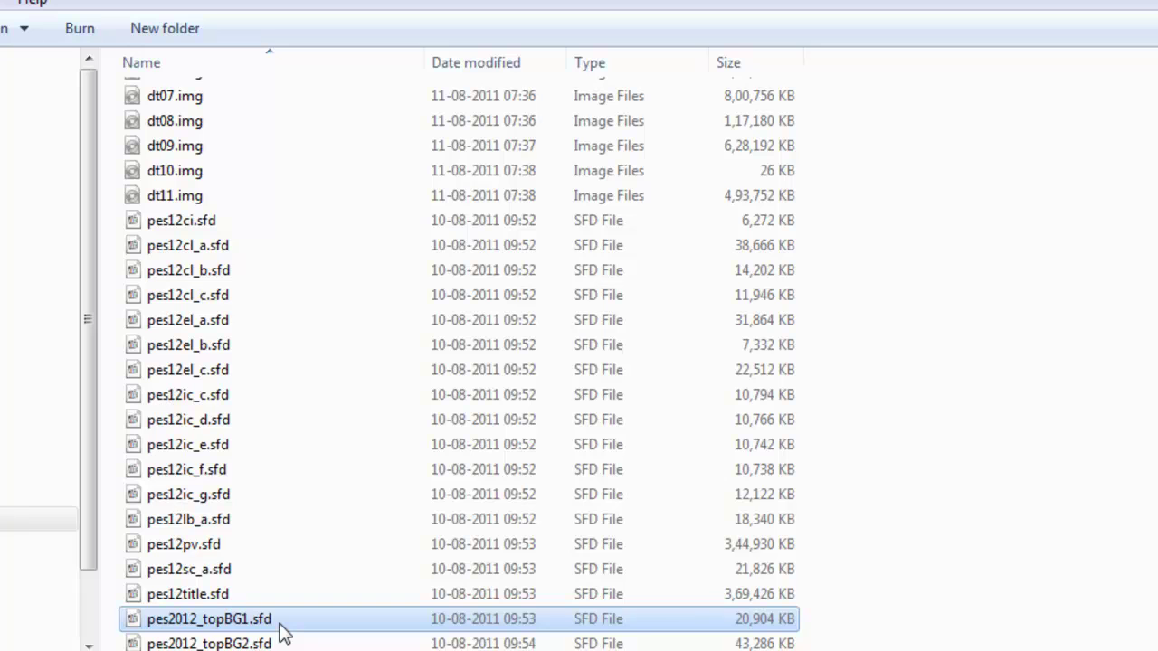
right_click(282, 631)
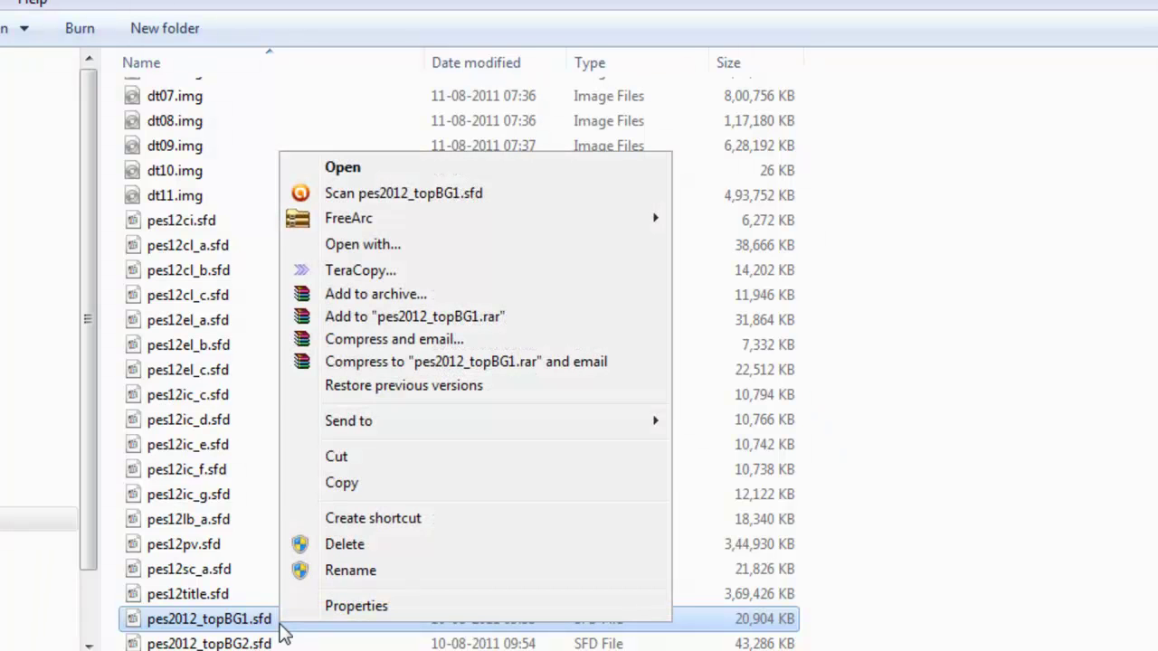
click(426, 246)
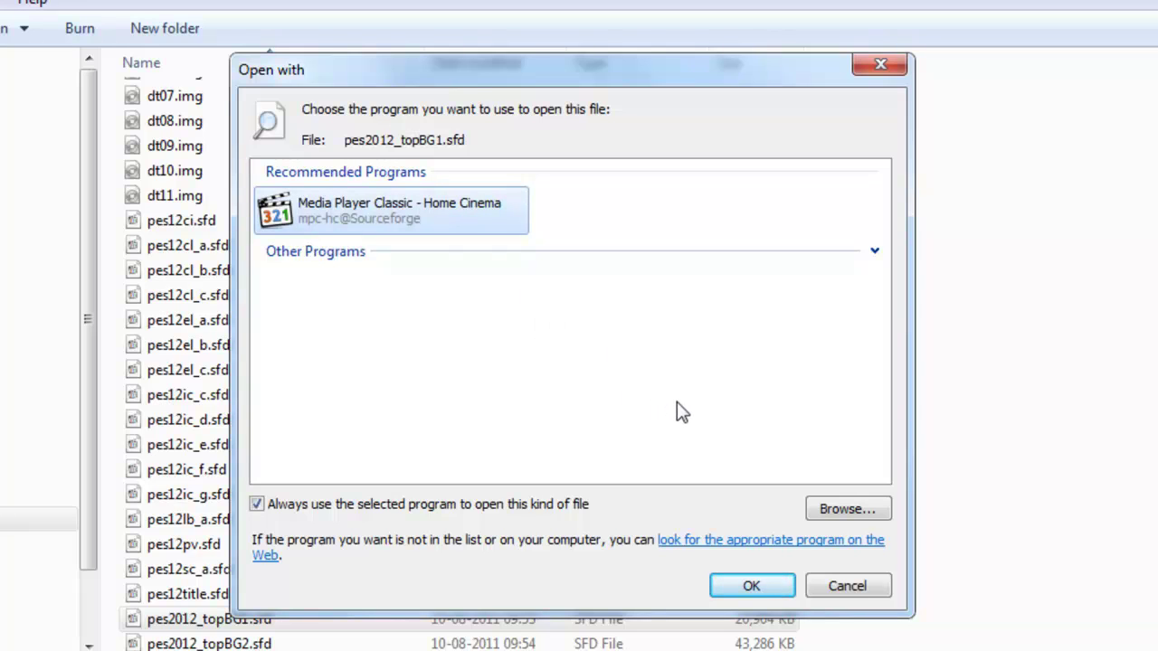
click(740, 590)
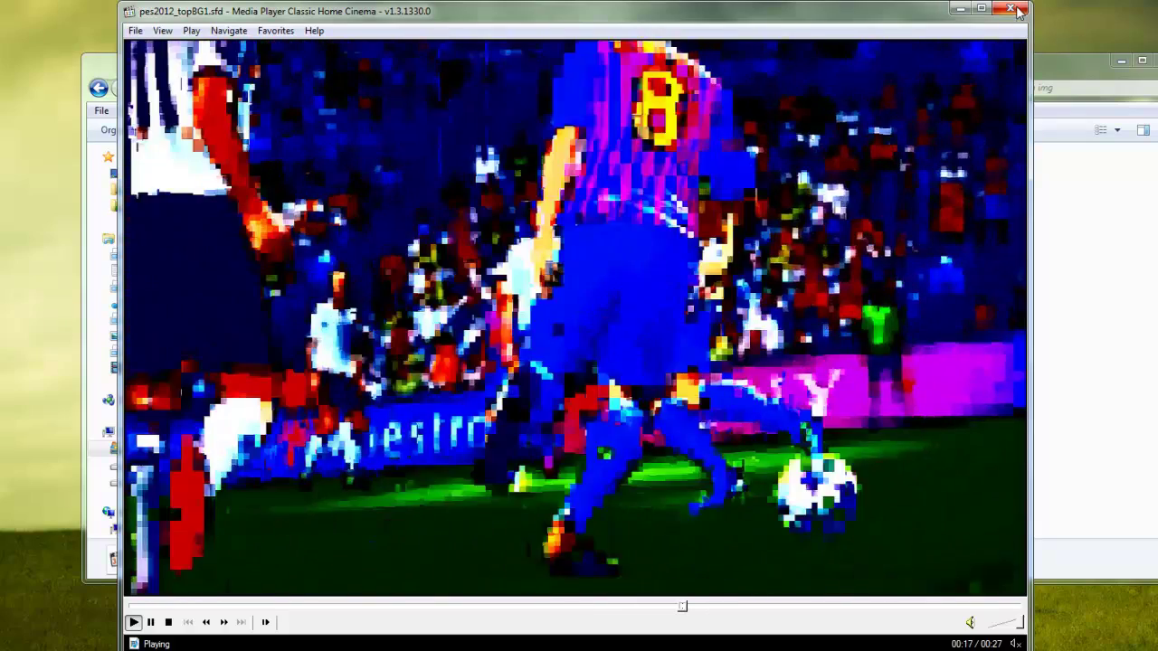
click(1018, 11)
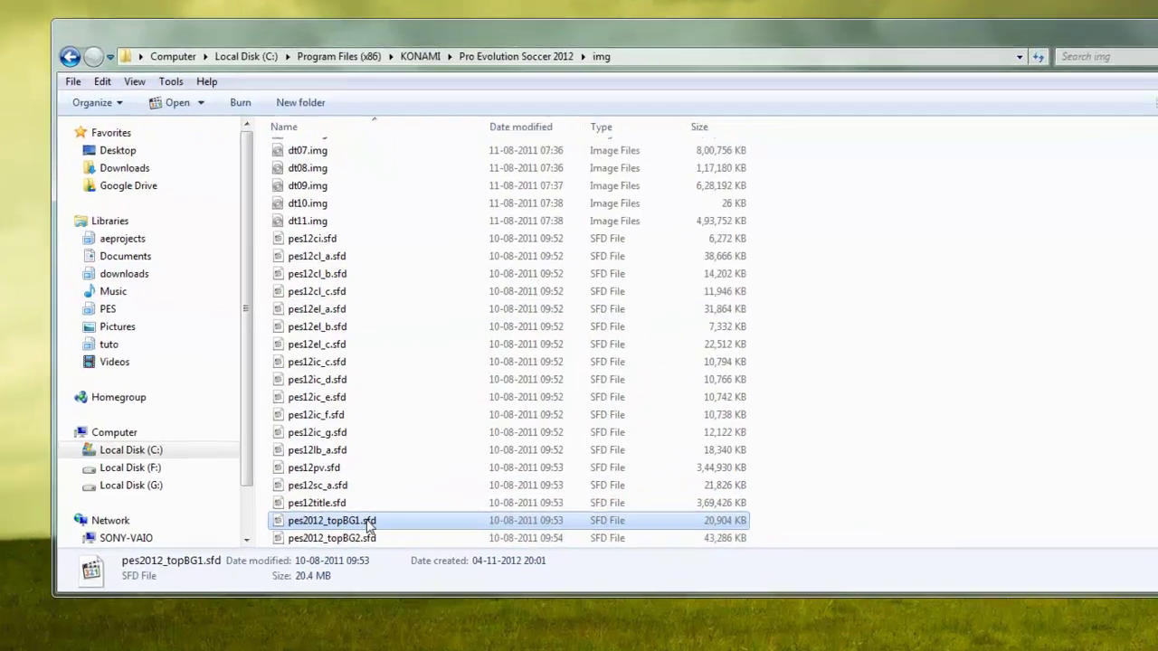
Step: Copy the base name of pes2012_topBG1.sfd and rename the file as pes2012_topBG1_backup.sfd
right_click(371, 514)
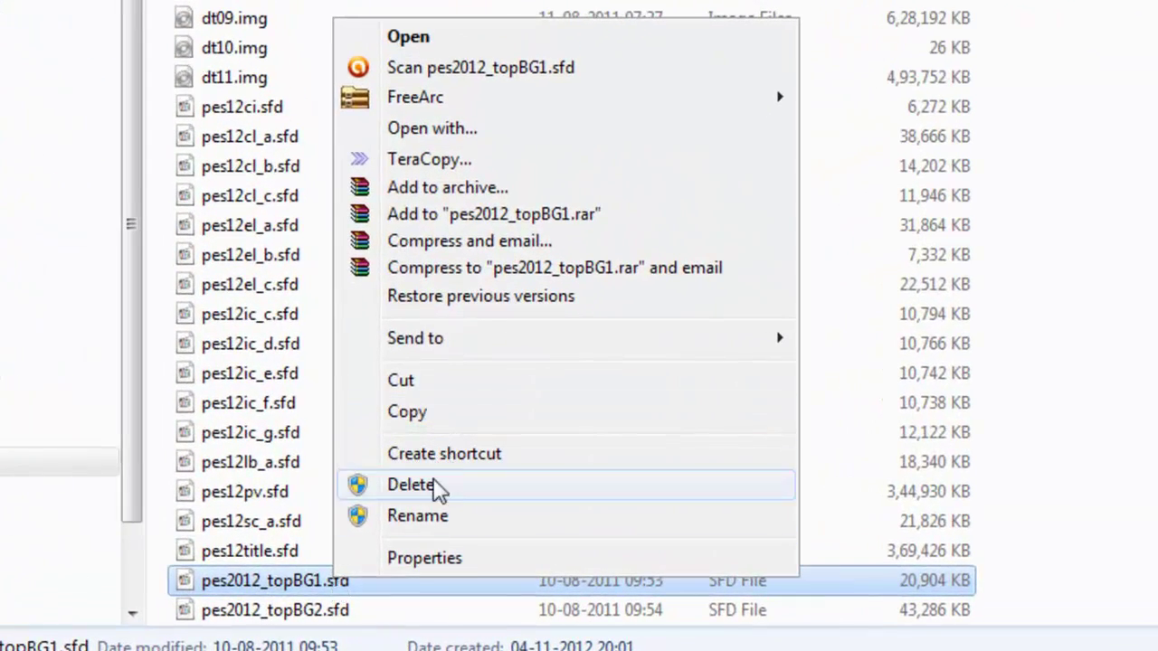
click(417, 516)
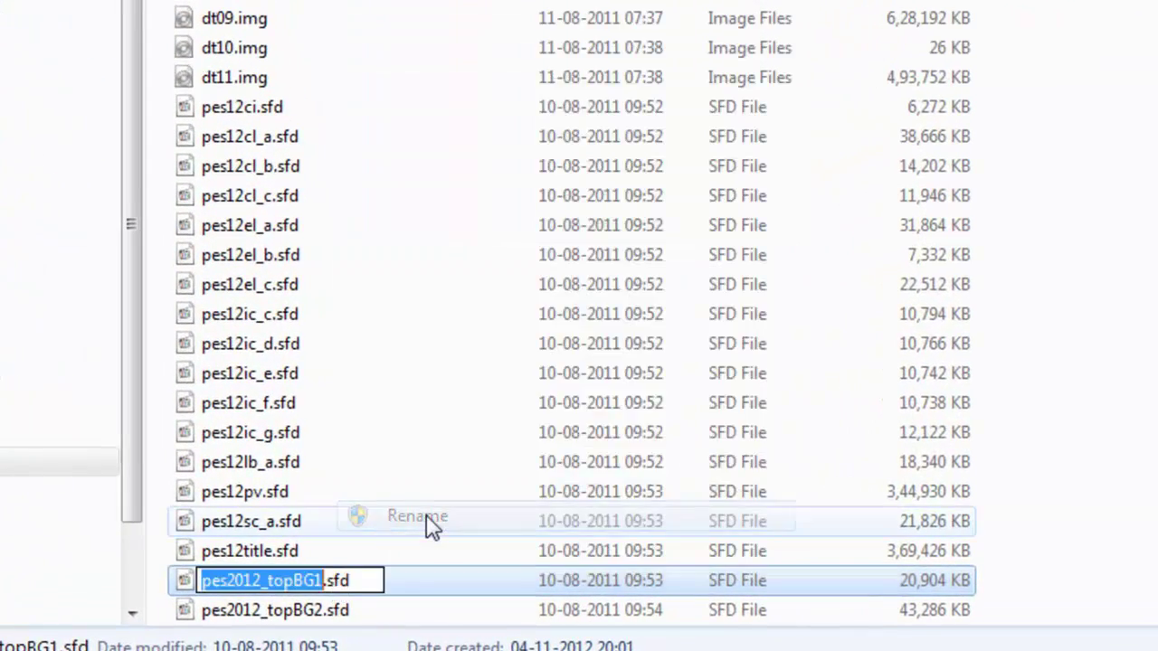
right_click(278, 583)
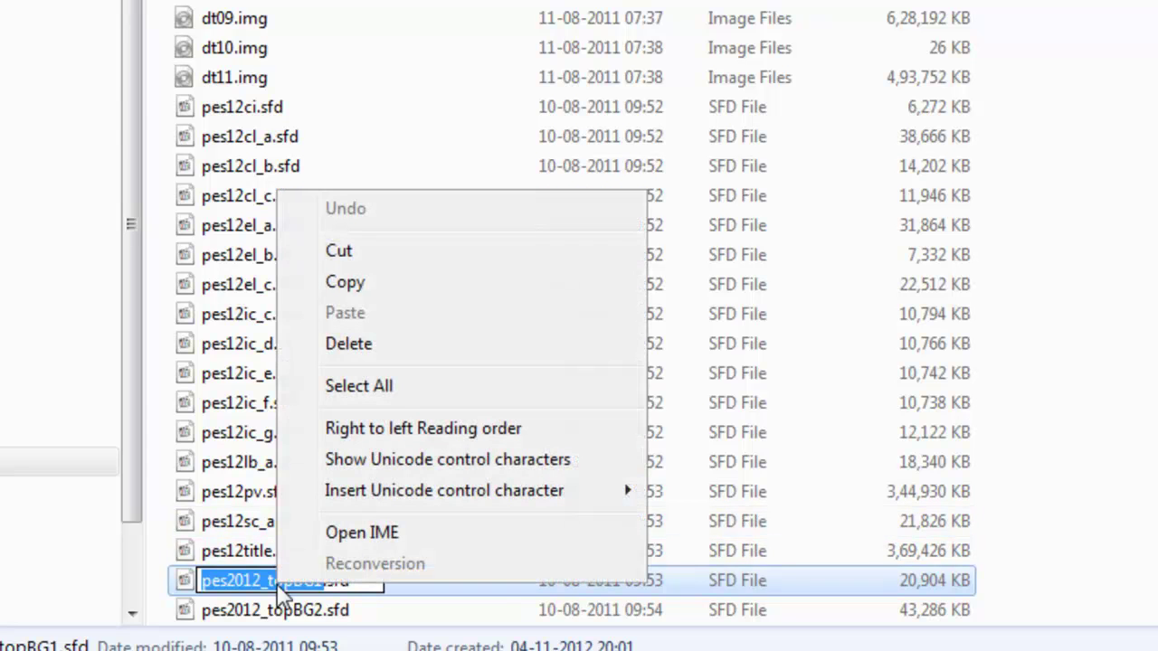
click(433, 283)
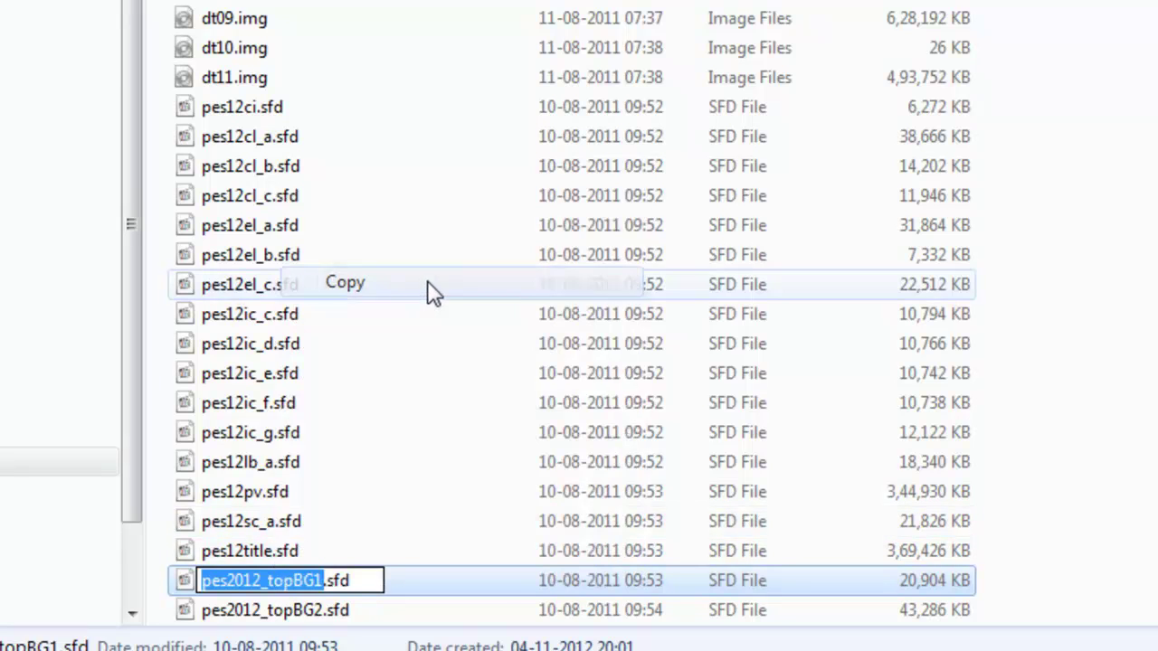
click(323, 582)
text(_)
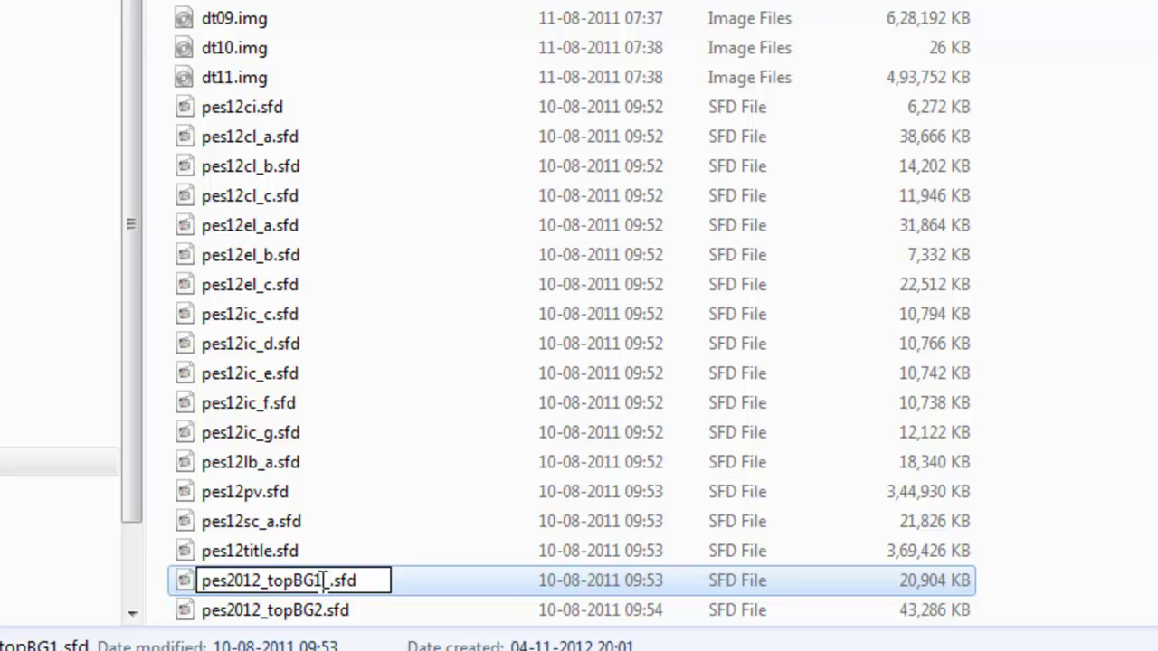
text(backup)
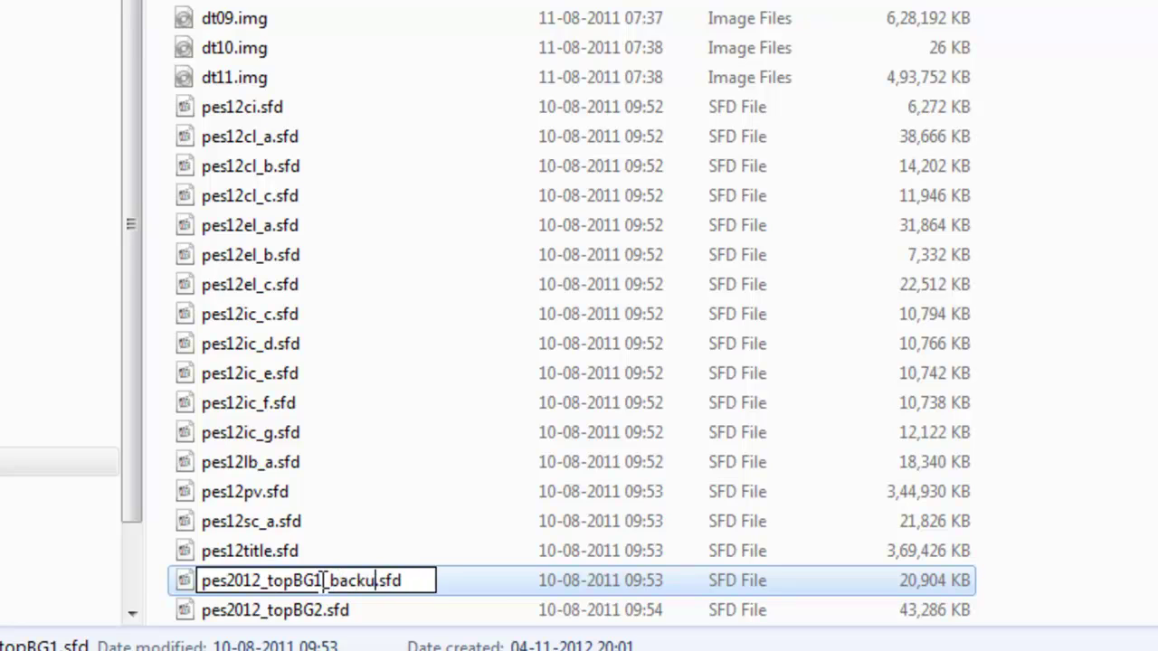
click(382, 472)
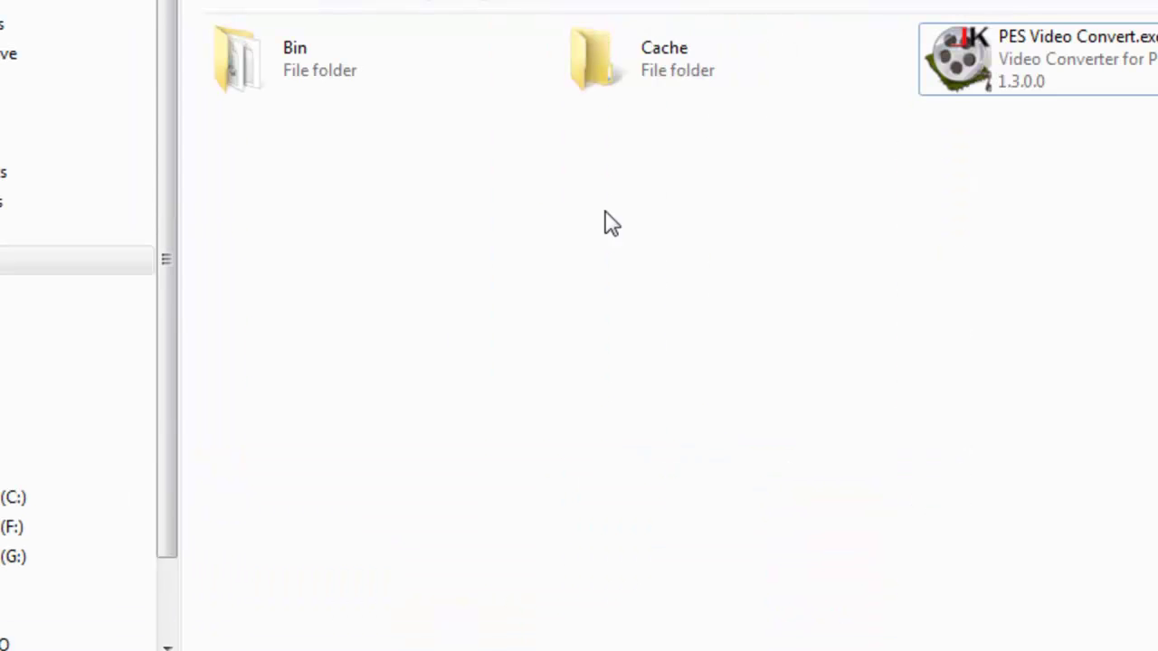
Step: Launch PES Video Convert.exe and browse for video files to add for SFD conversion
double_click(1021, 38)
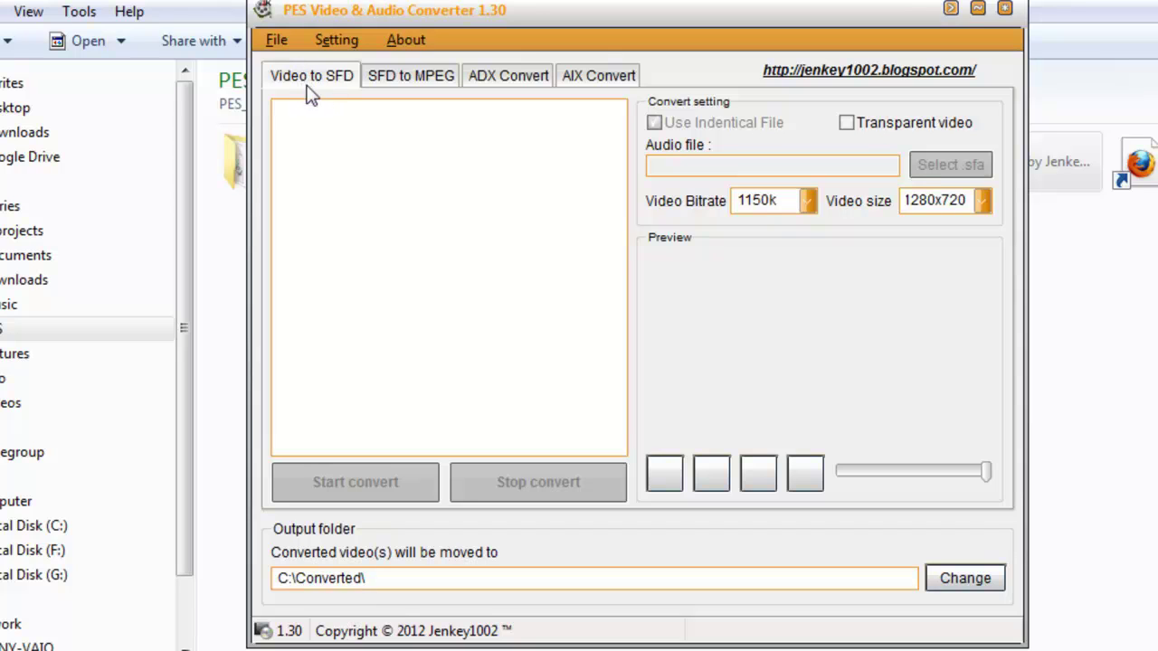
click(279, 46)
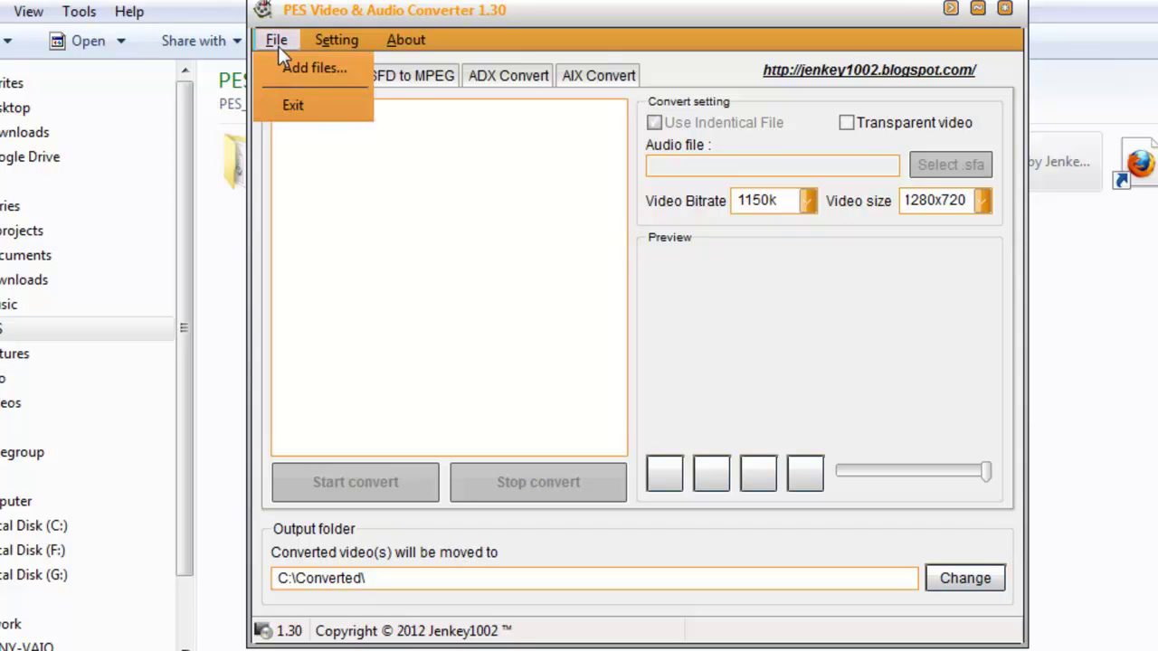
click(288, 68)
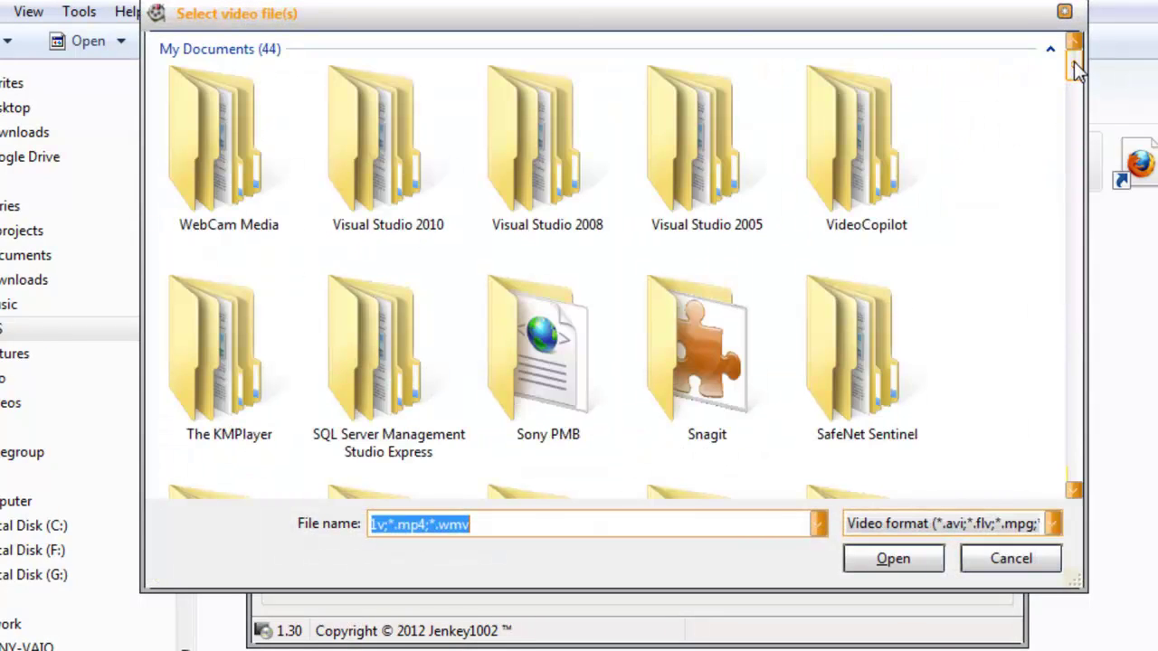
scroll(1074, 61, down, 3)
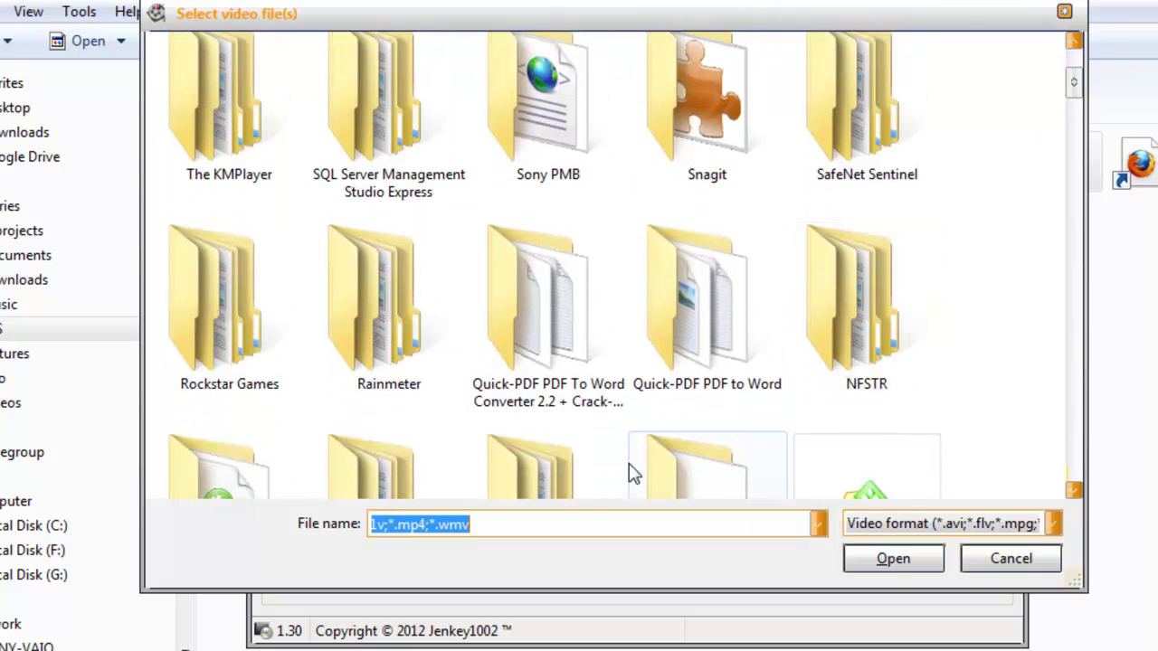
Step: Review the supported video formats listed in the file name of the video selection dialog
click(577, 527)
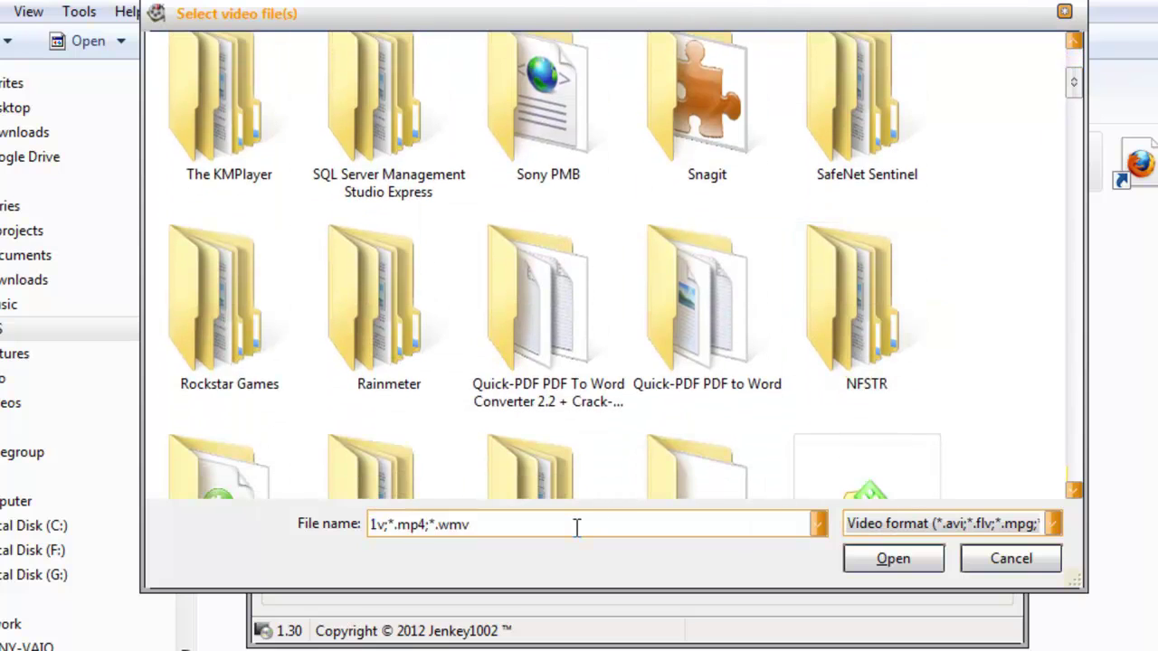
key(Left)
key(Left)
key(Left)
key(Left)
key(Left)
key(Left)
key(Left)
key(Left)
key(Left)
key(Left)
key(Left)
key(Left)
key(Left)
key(Left)
key(Left)
key(Left)
key(Left)
key(Left)
key(Left)
key(Left)
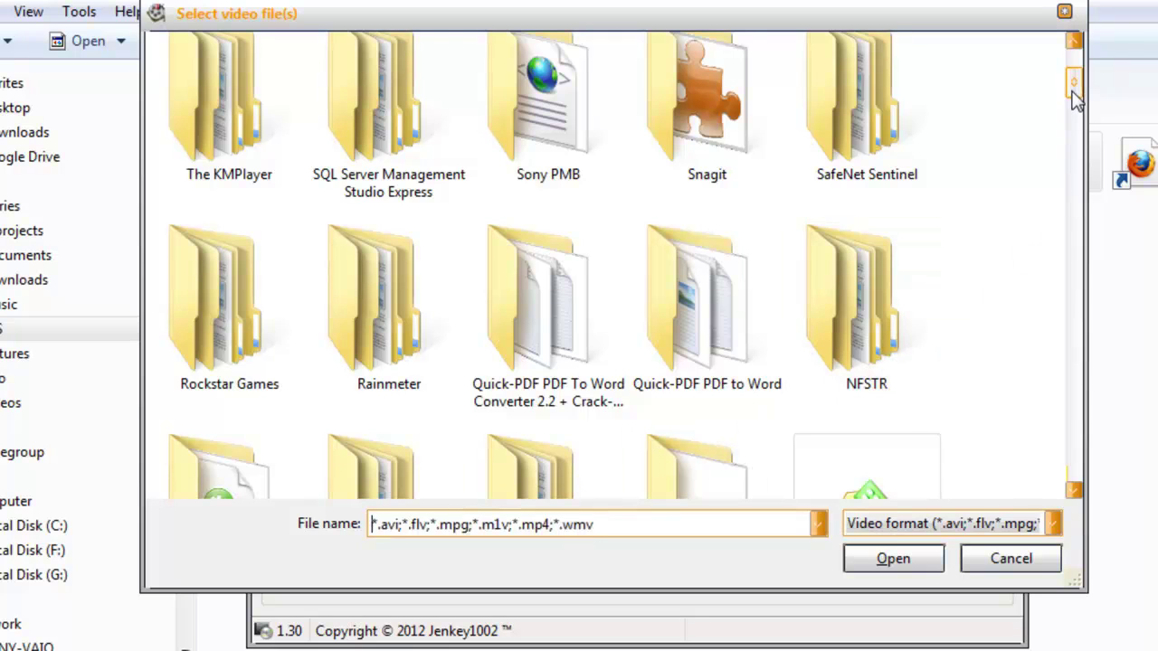
Step: Add the Pro Evolution Soccer 2013 - Primer Tráiler MP4 from My Documents to the conversion list
drag(1075, 100, 1078, 175)
click(749, 389)
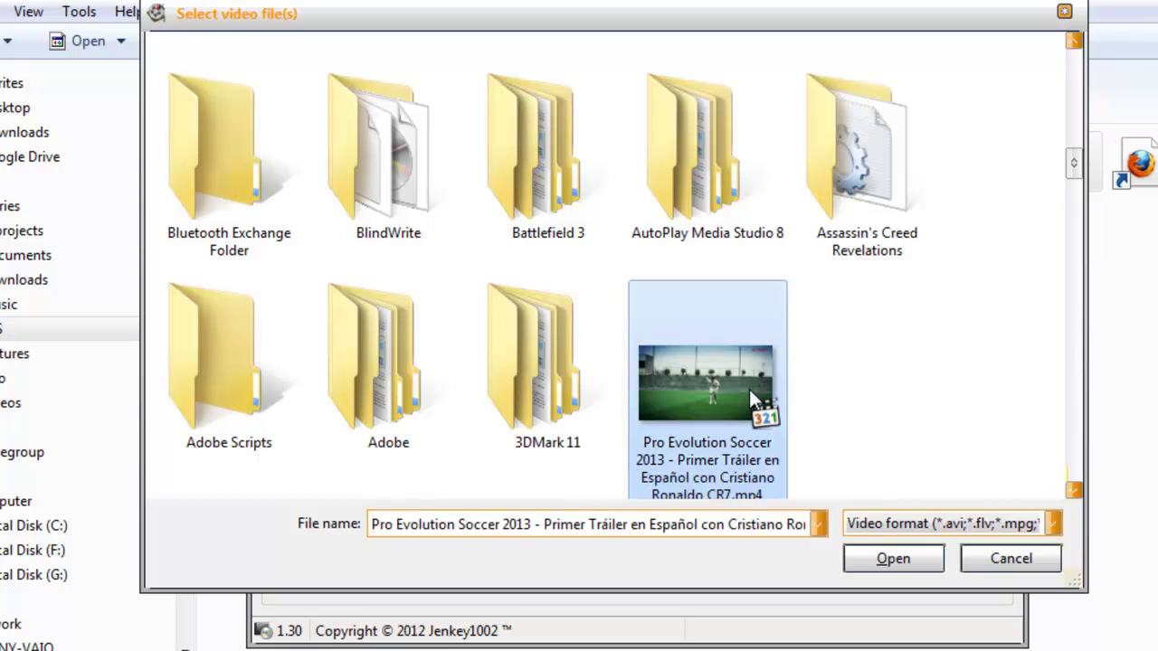
click(886, 561)
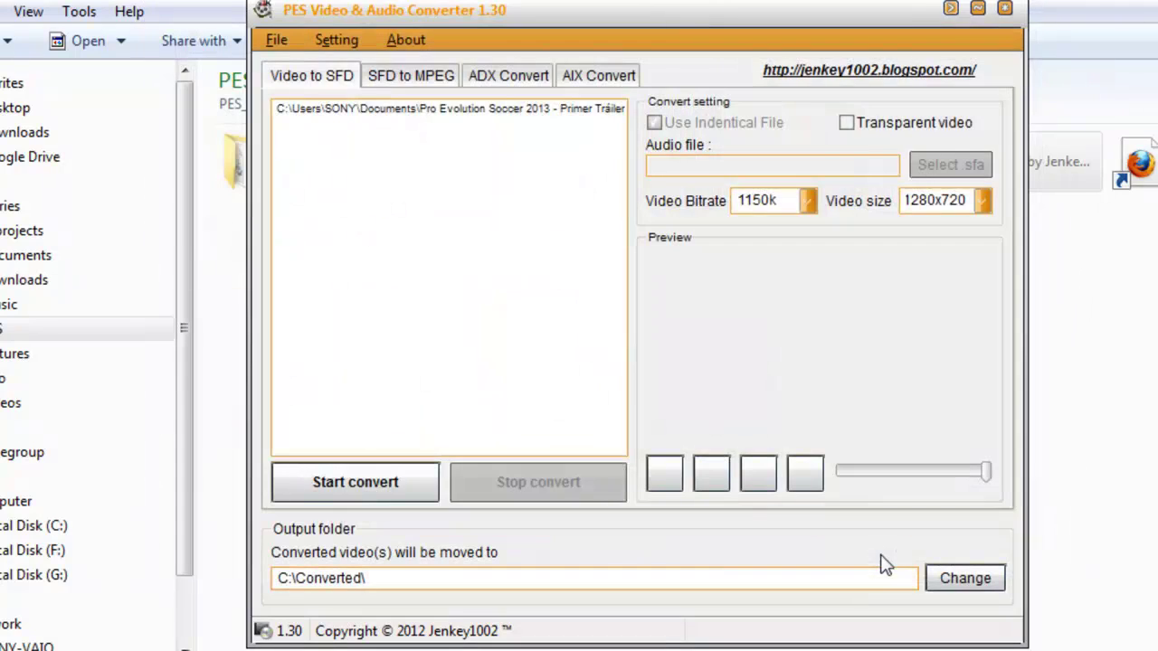
Step: Preview the added Pro Evolution Soccer 2013 trailer and convert it to SFD in C:\Converted\
click(519, 107)
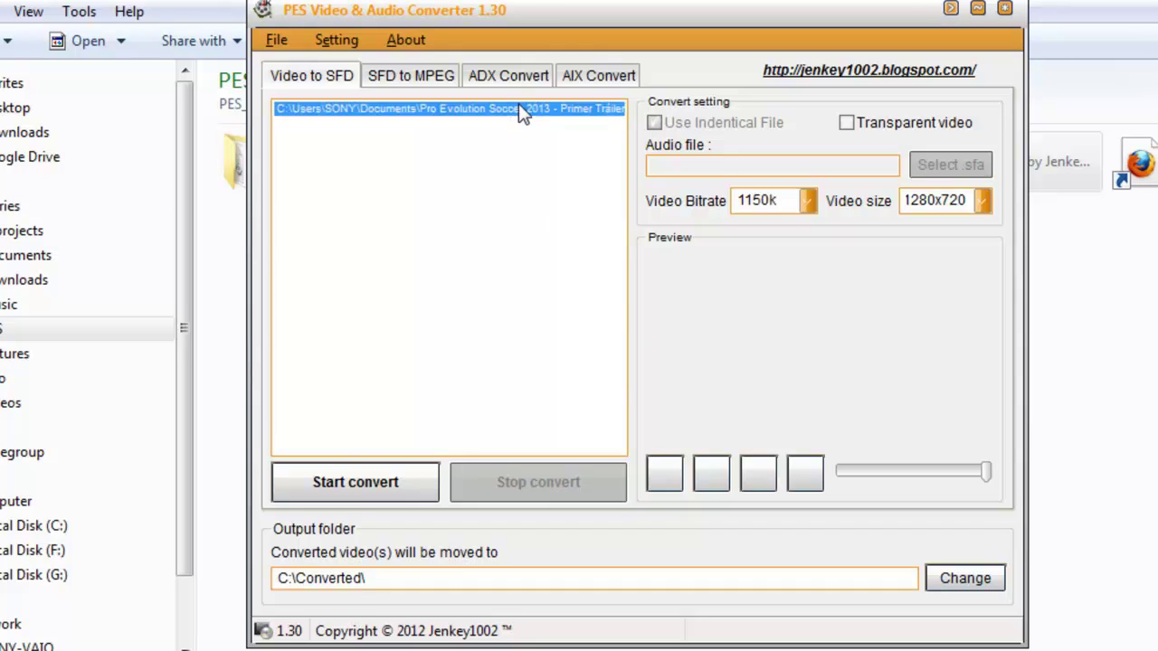
click(661, 473)
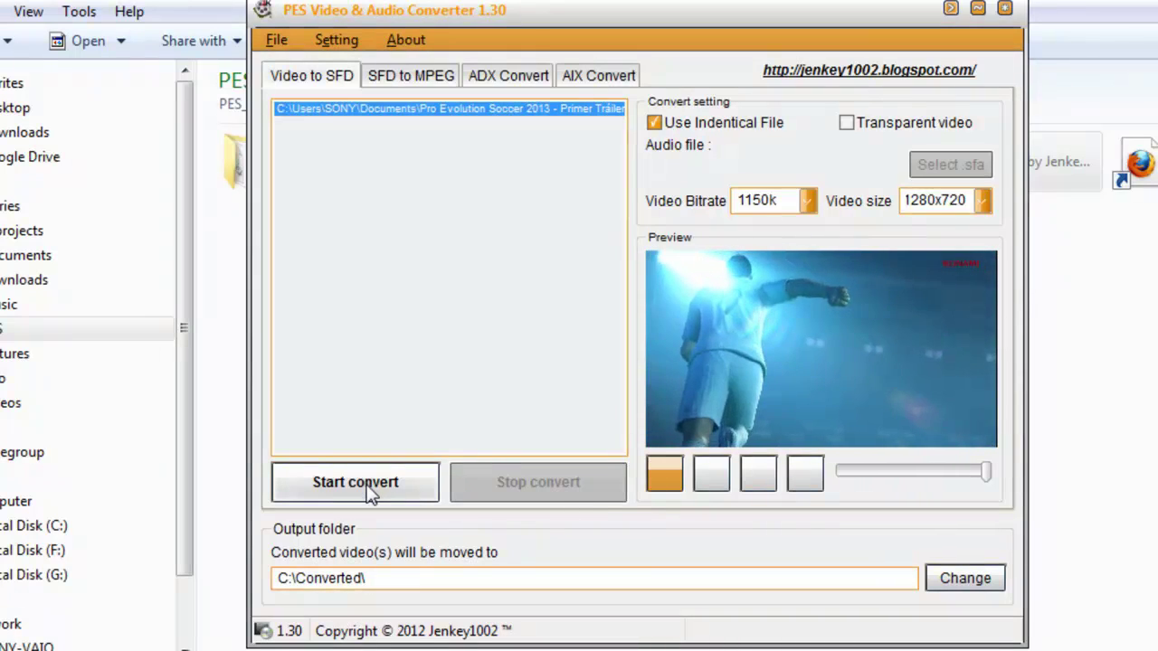
click(371, 493)
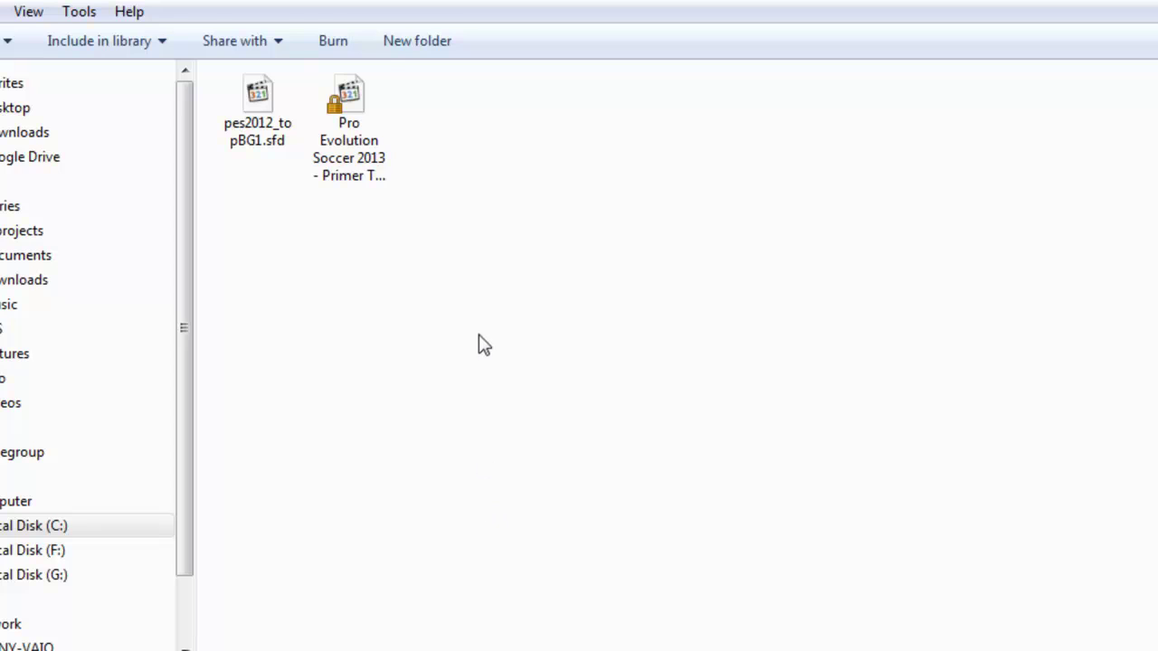
Step: Open the security permissions of the converted Pro Evolution Soccer 2013 trailer SFD file for editing
click(356, 131)
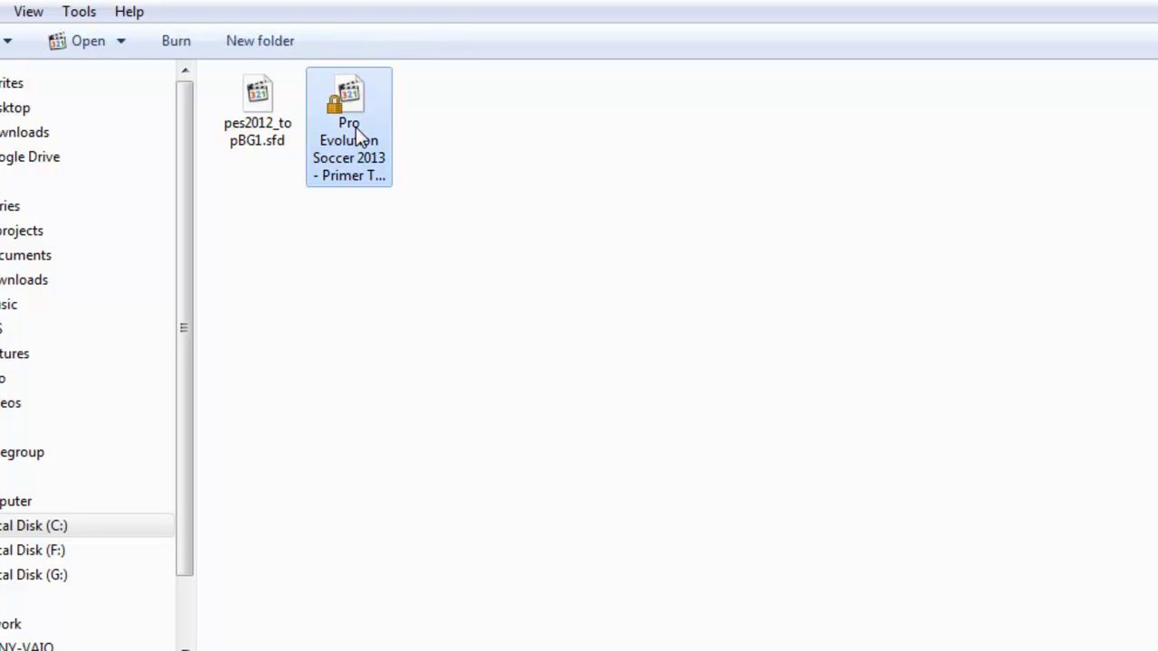
right_click(357, 134)
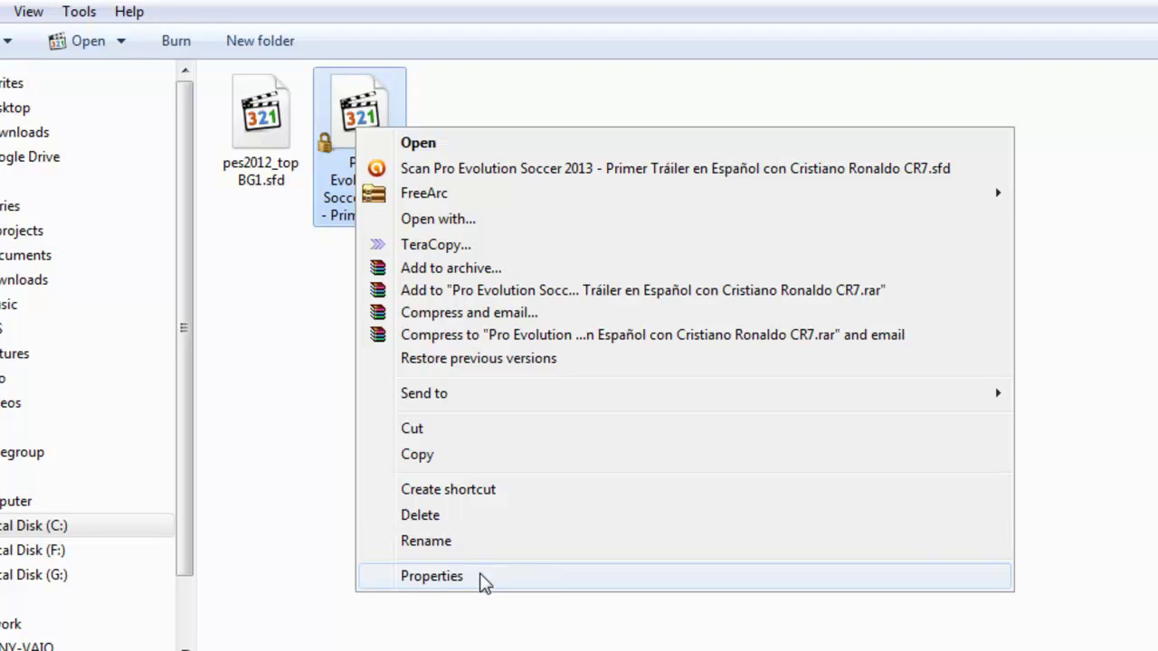
click(484, 581)
click(472, 192)
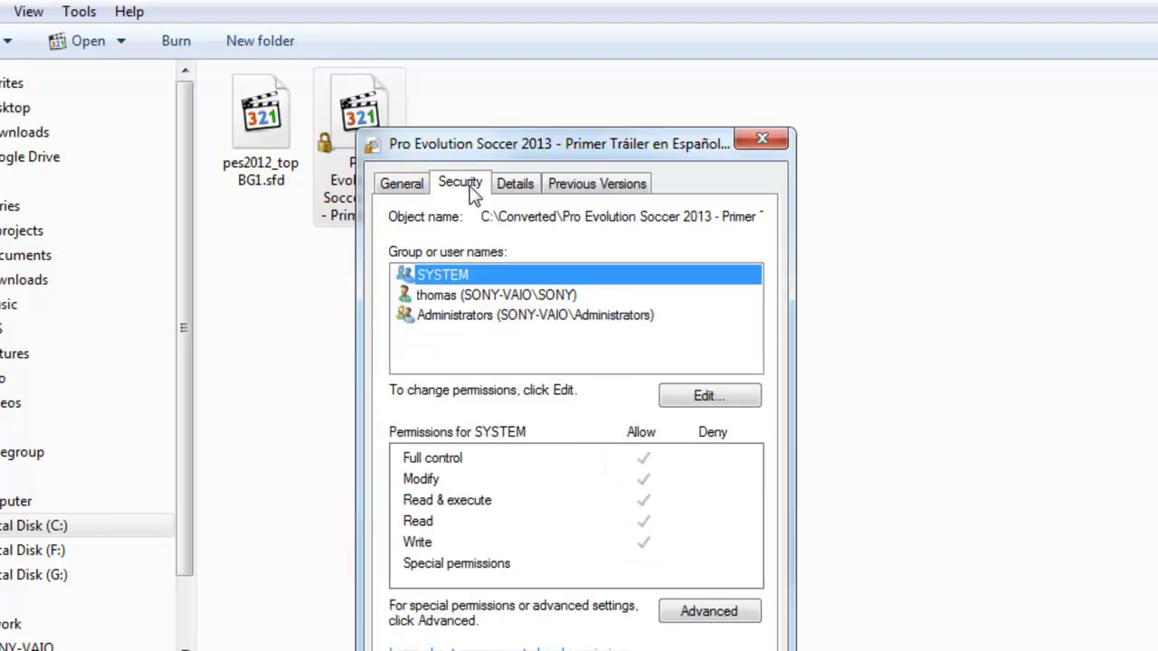
click(678, 396)
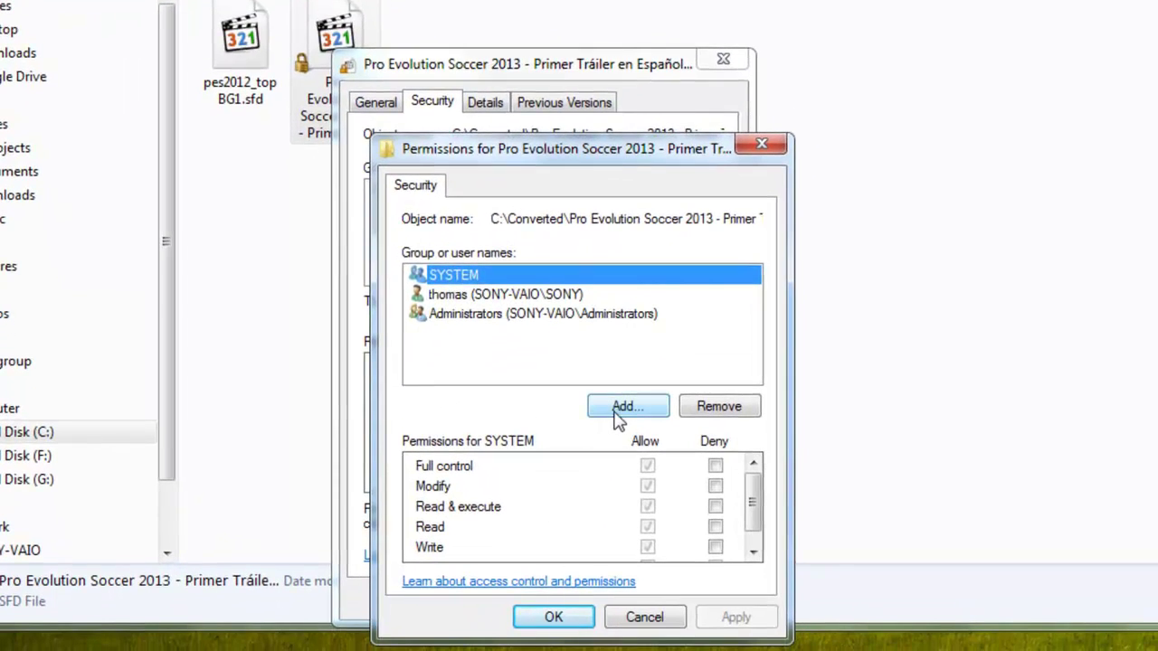
Step: Find the Everyone group among the computer's users and groups and add it to the trailer SFD file's permissions
click(618, 414)
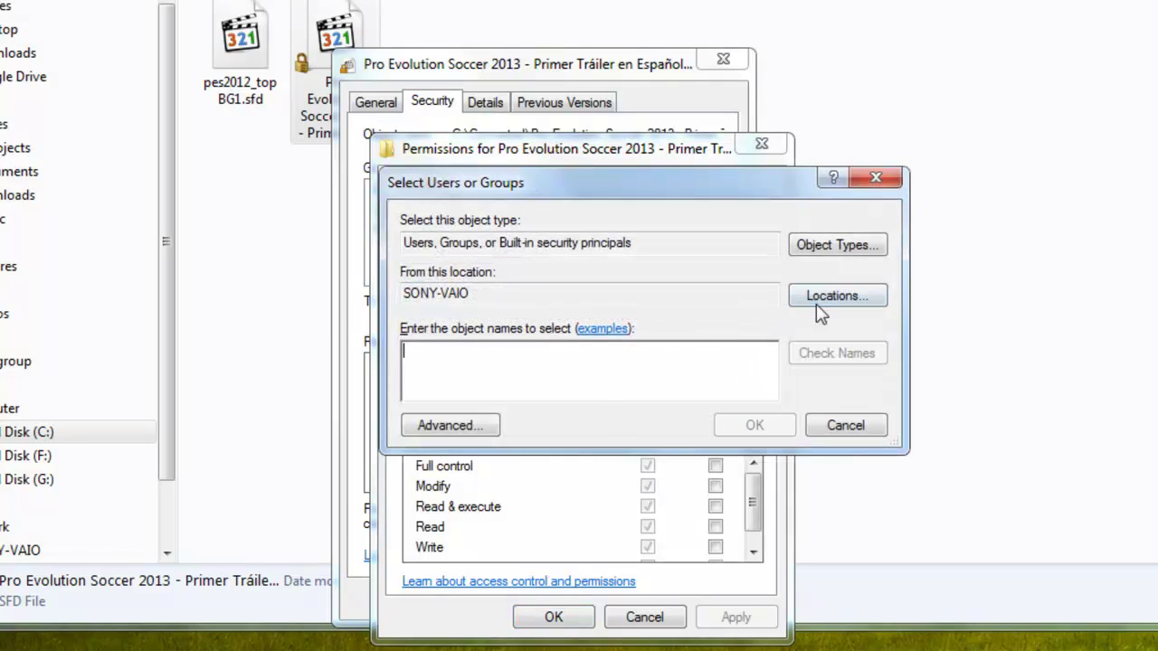
click(819, 296)
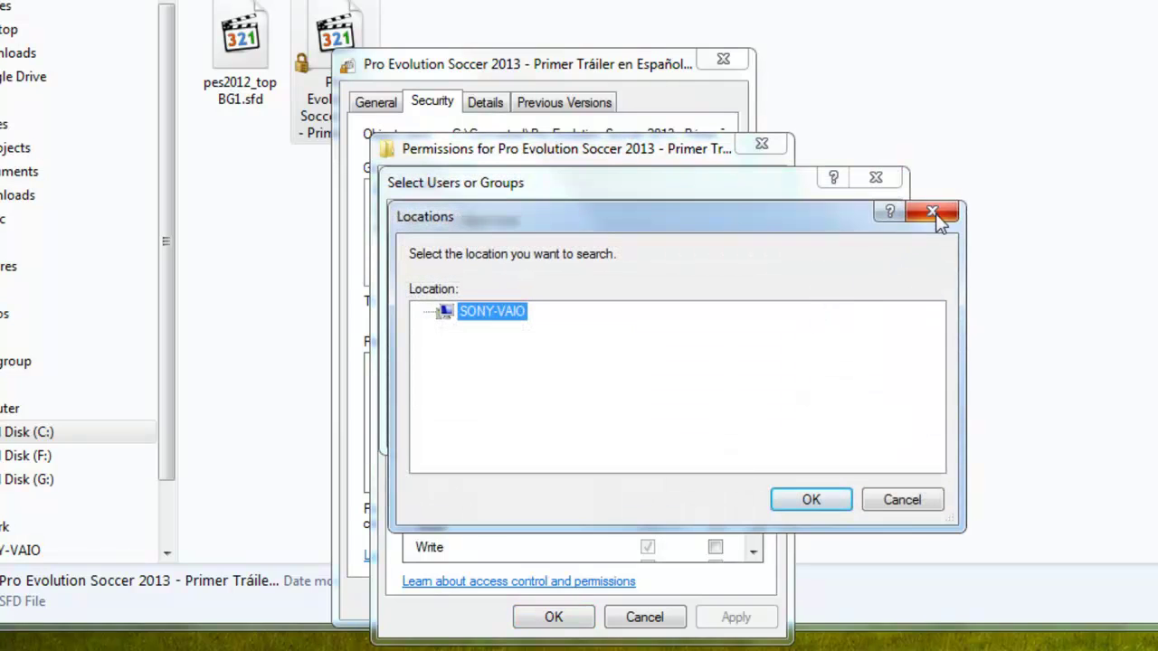
click(943, 215)
click(450, 429)
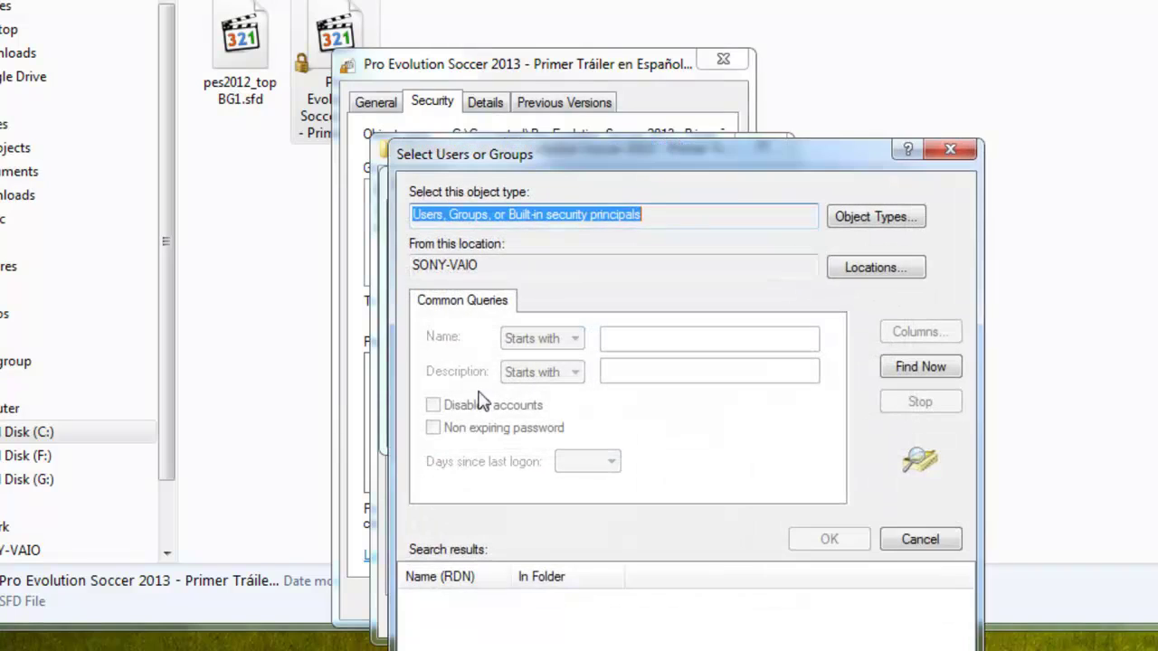
click(891, 369)
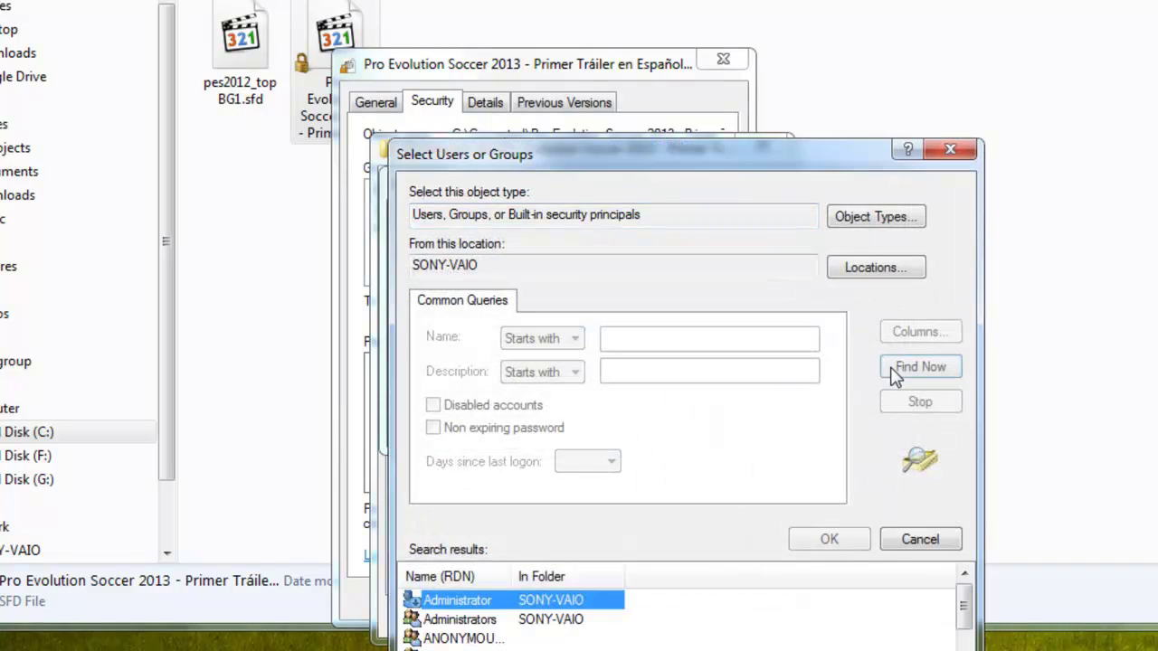
click(461, 639)
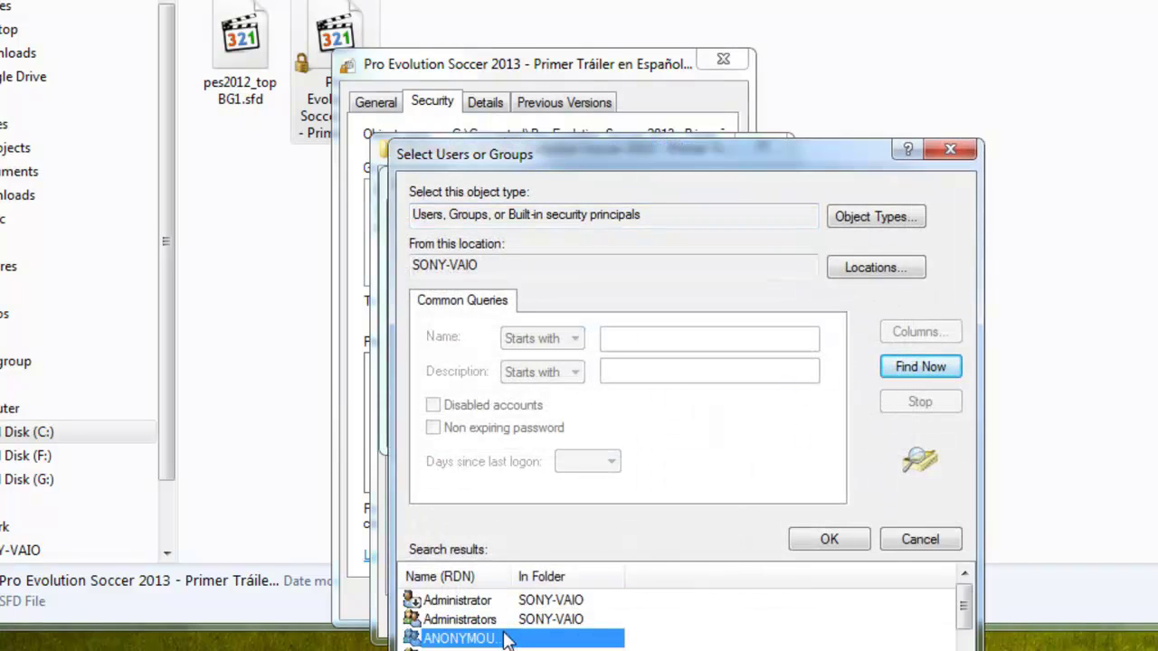
key(e)
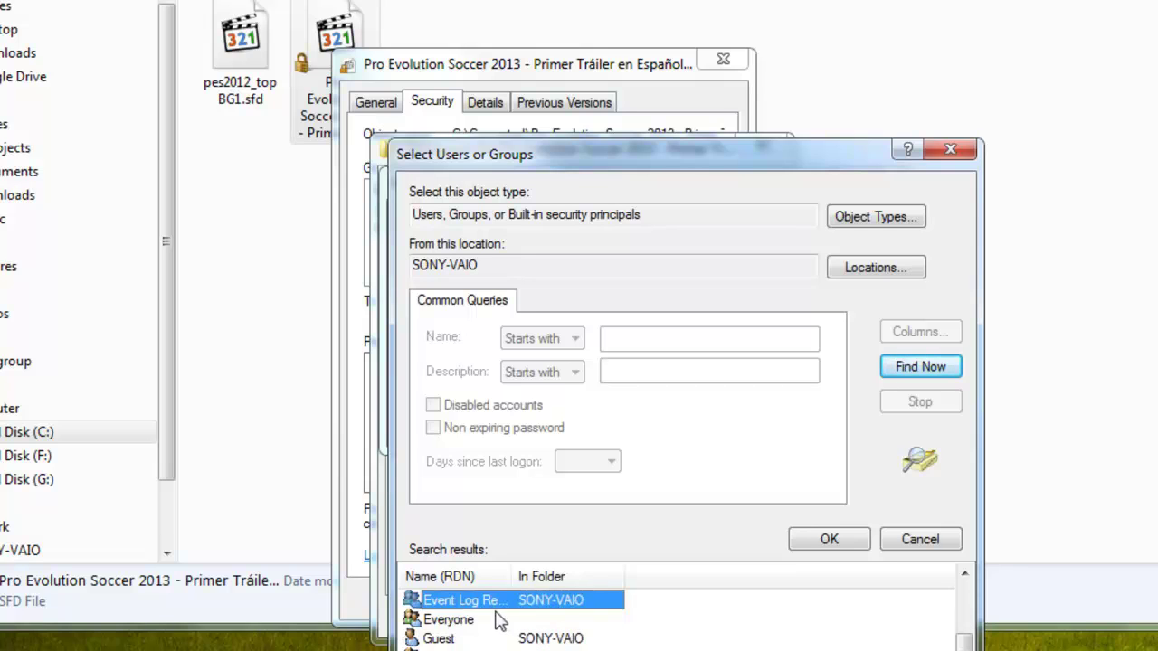
click(493, 621)
click(840, 540)
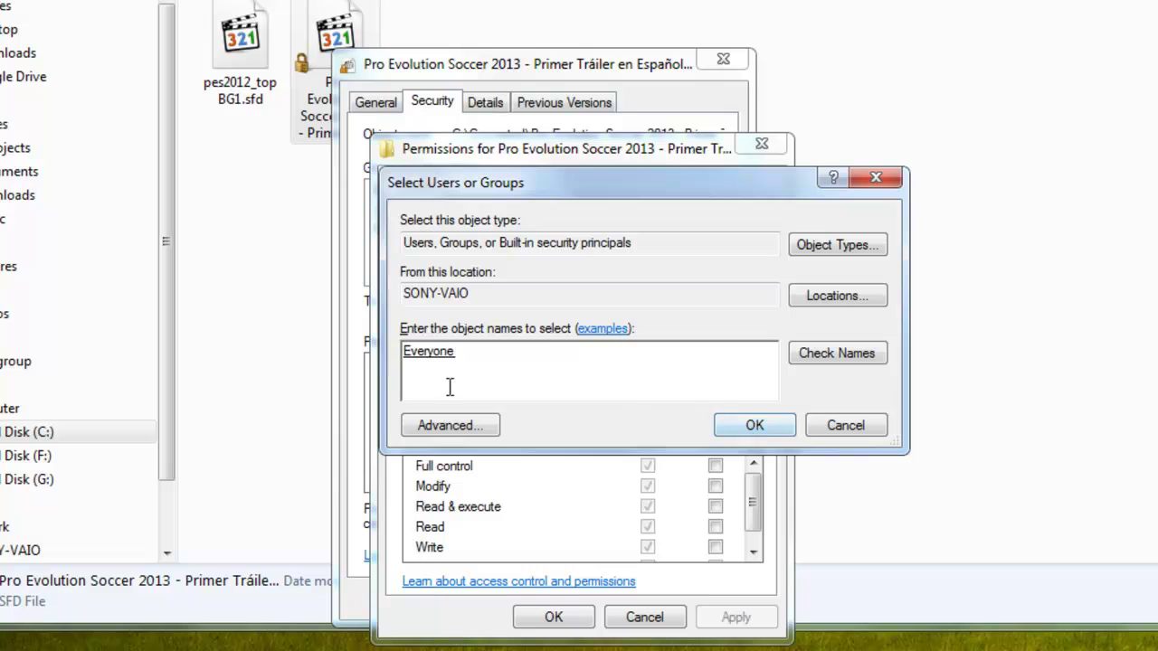
click(771, 431)
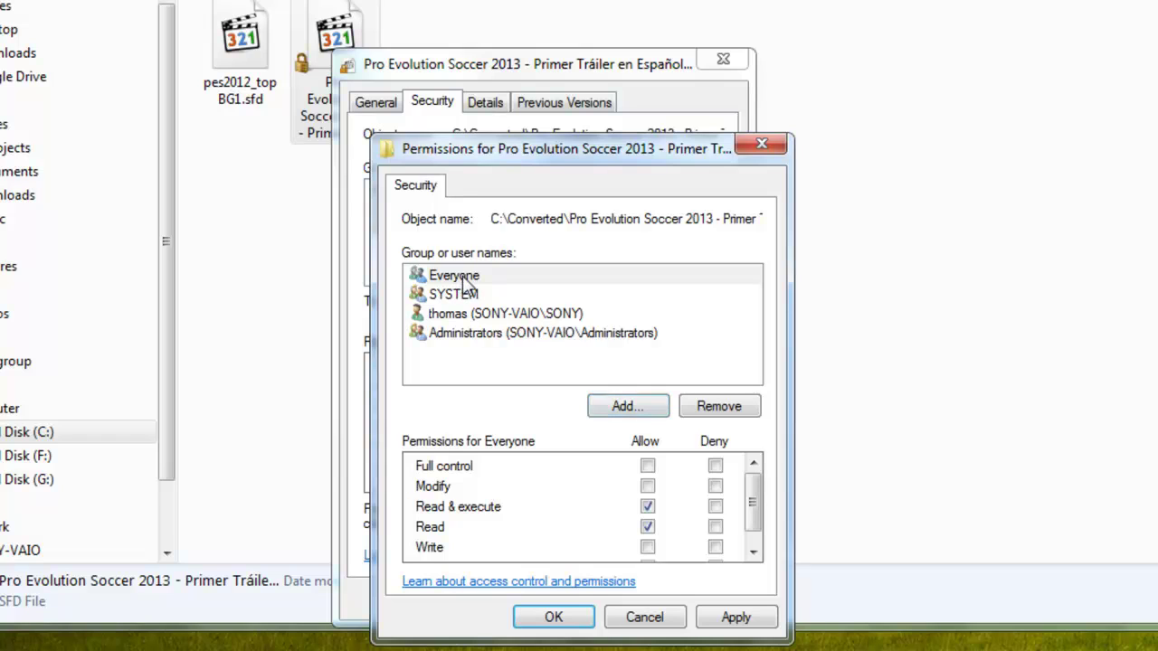
Step: Allow Everyone full control of the trailer SFD file, apply the permissions and close the file properties
click(466, 279)
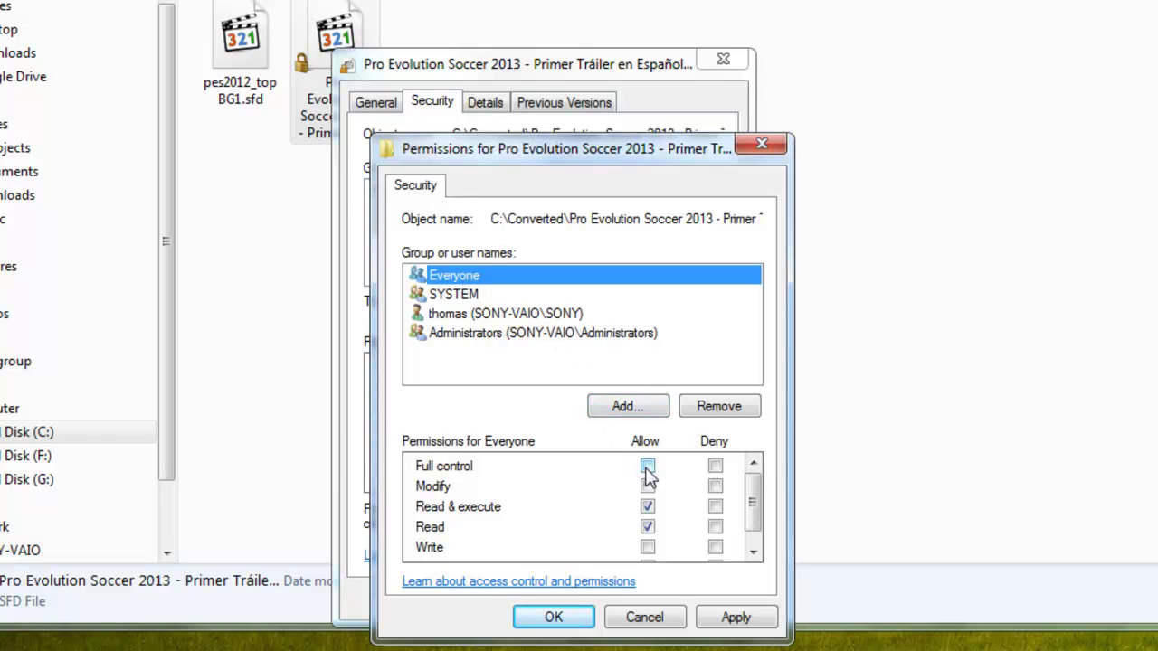
click(646, 468)
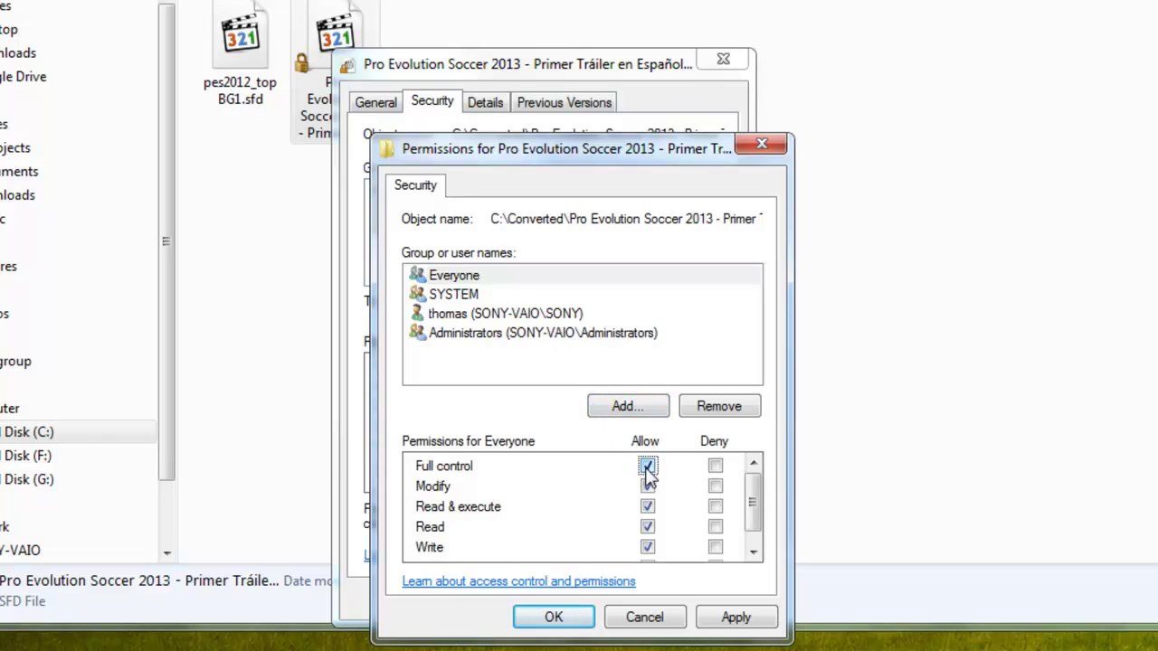
click(728, 617)
click(552, 618)
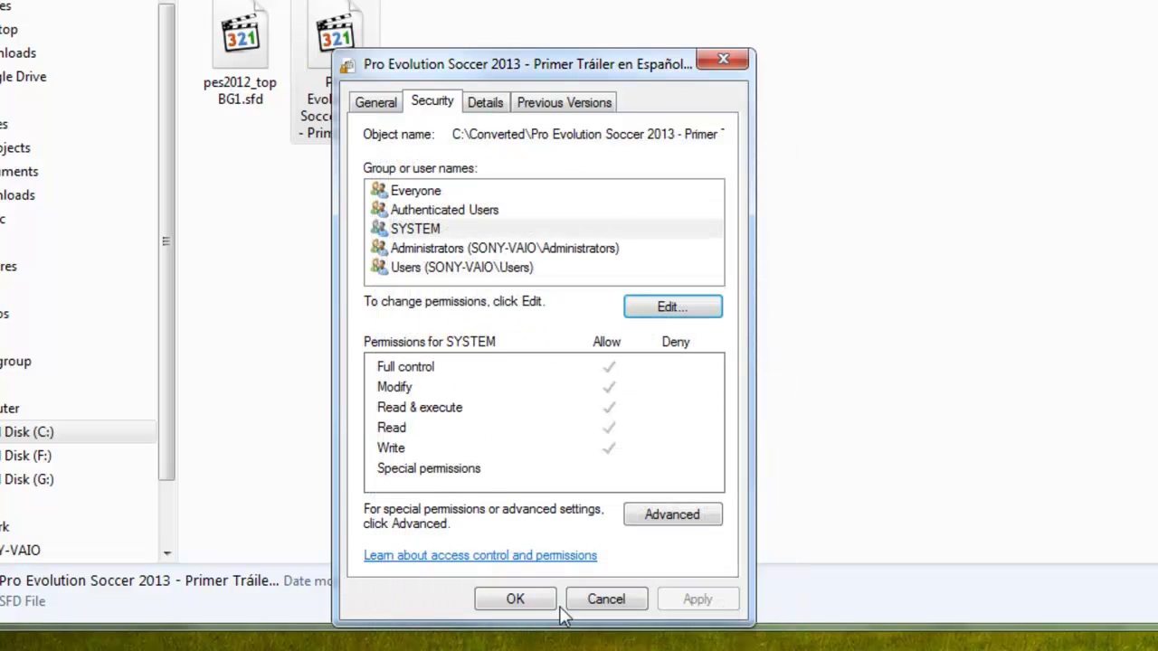
click(518, 602)
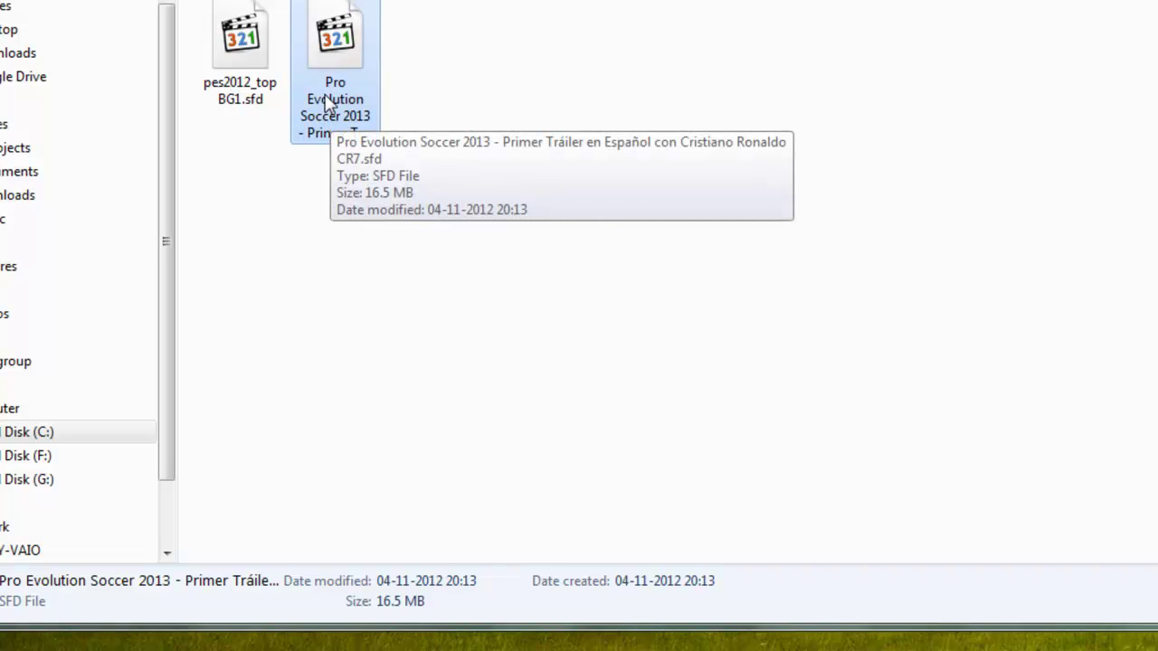
Step: Permanently delete the old pes2012_topBG1.sfd from the Converted folder
click(269, 71)
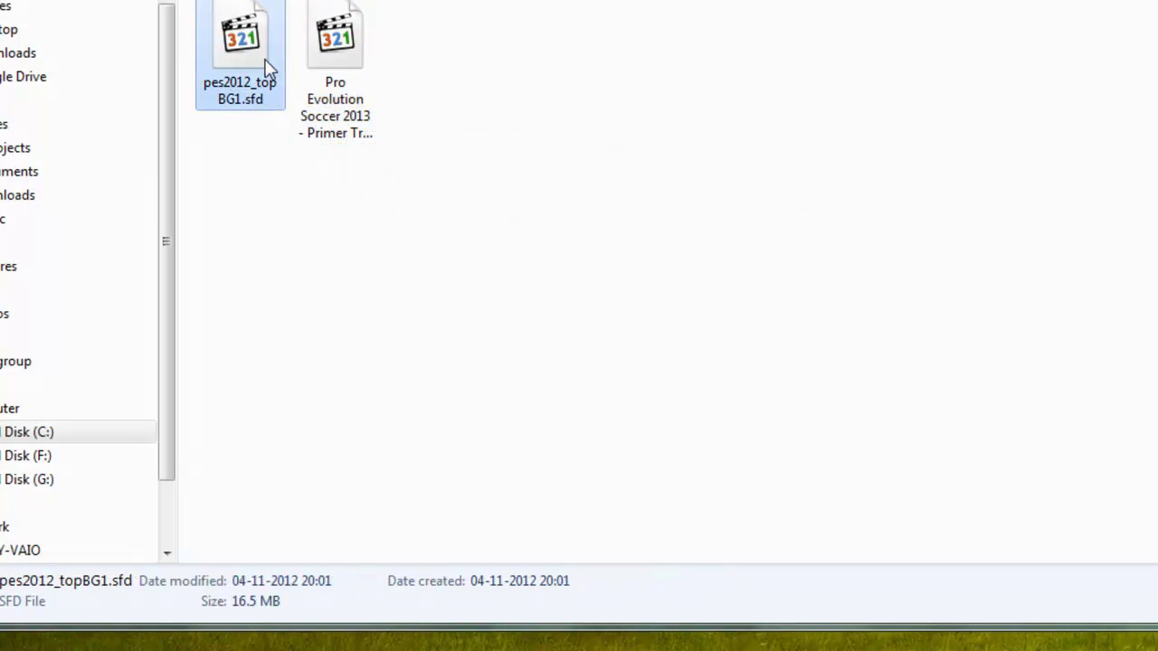
key(shift+Delete)
key(Return)
Step: Rename the converted Pro Evolution Soccer 2013 trailer SFD file as pes2012_topBG1.sfd
click(269, 71)
right_click(269, 70)
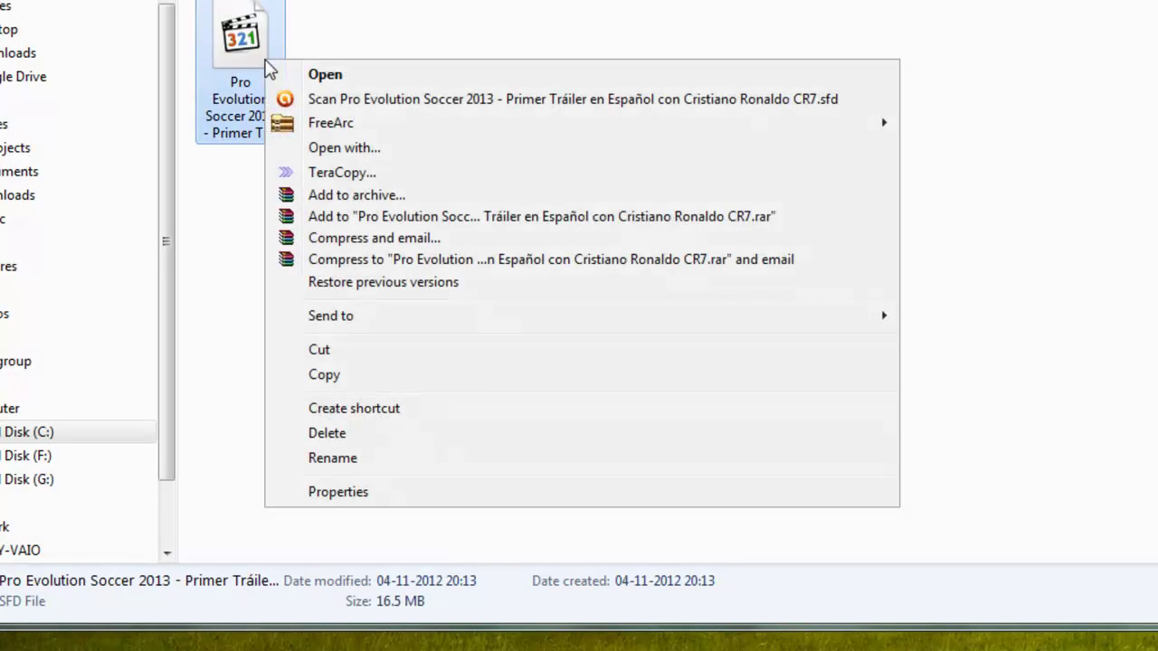
click(342, 458)
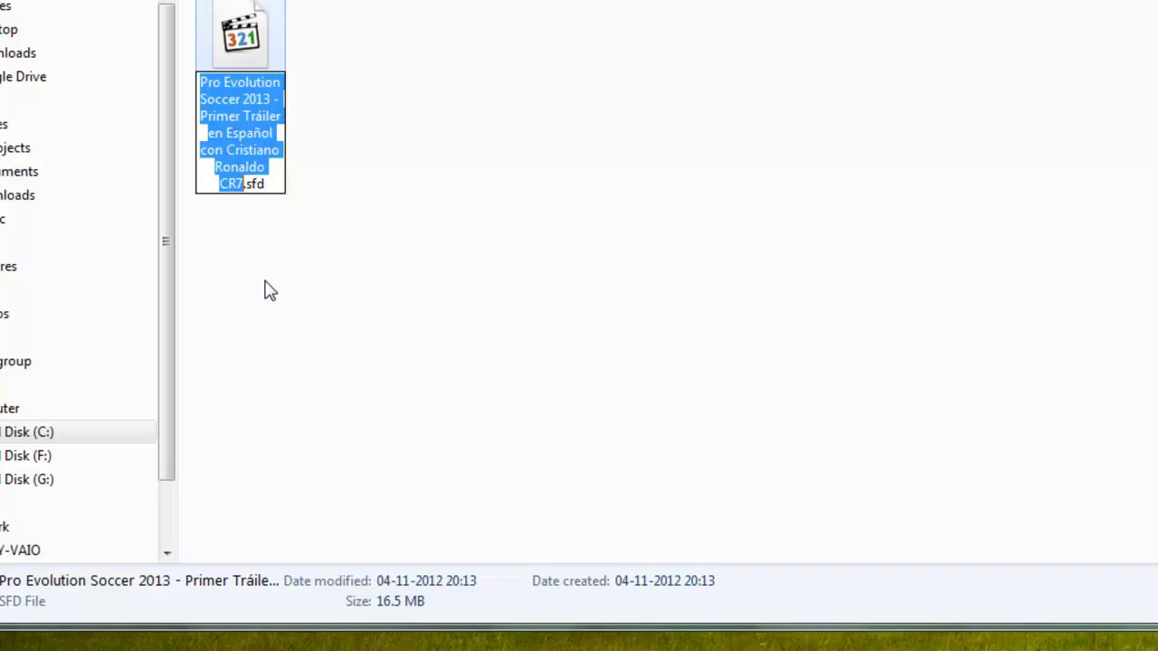
text(pes2012_topBG1)
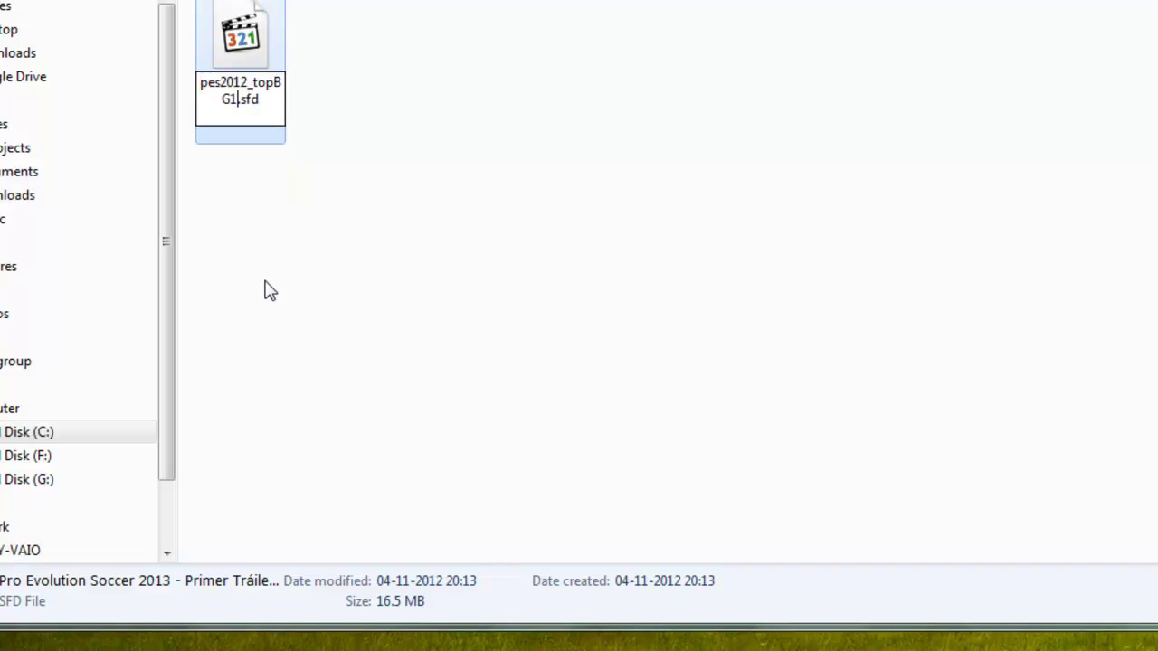
Step: Copy pes2012_topBG1.sfd into the game folder containing pes2012_topBG1_backup.sfd, and play it there, skipping ahead to check the video
click(251, 67)
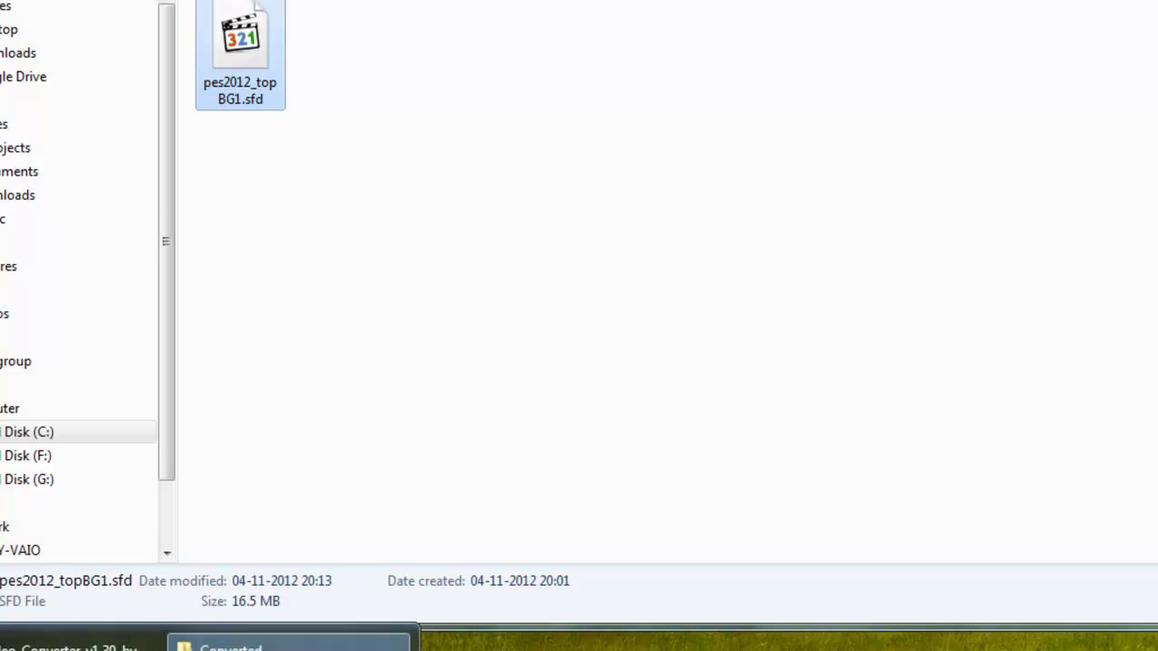
key(alt+Tab)
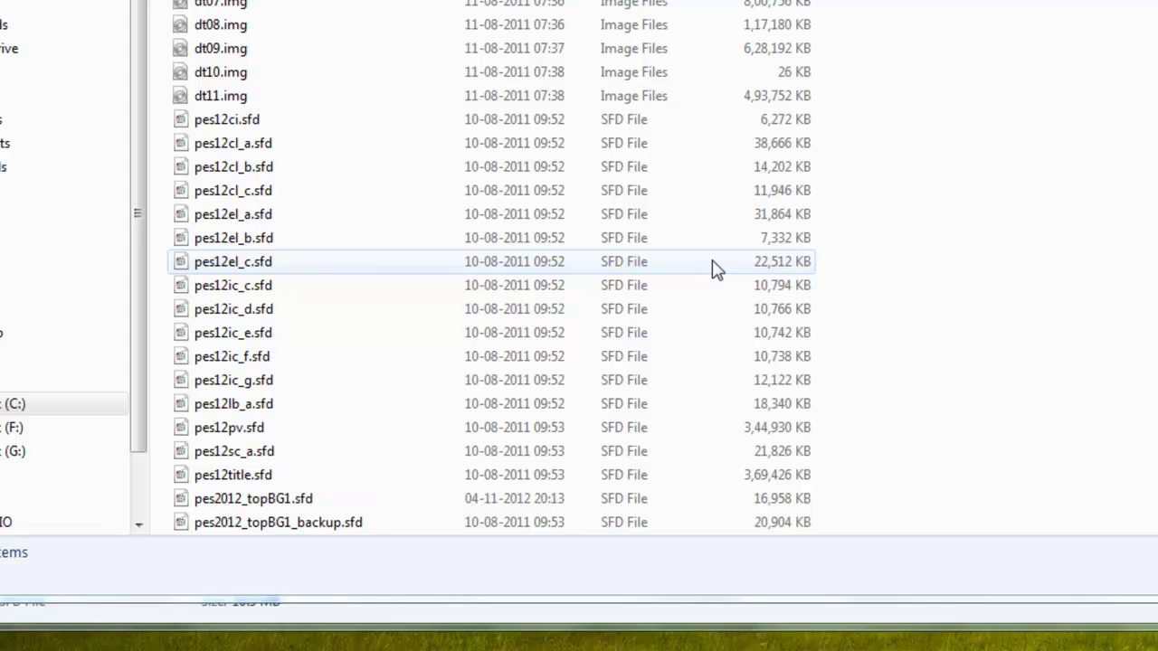
click(351, 503)
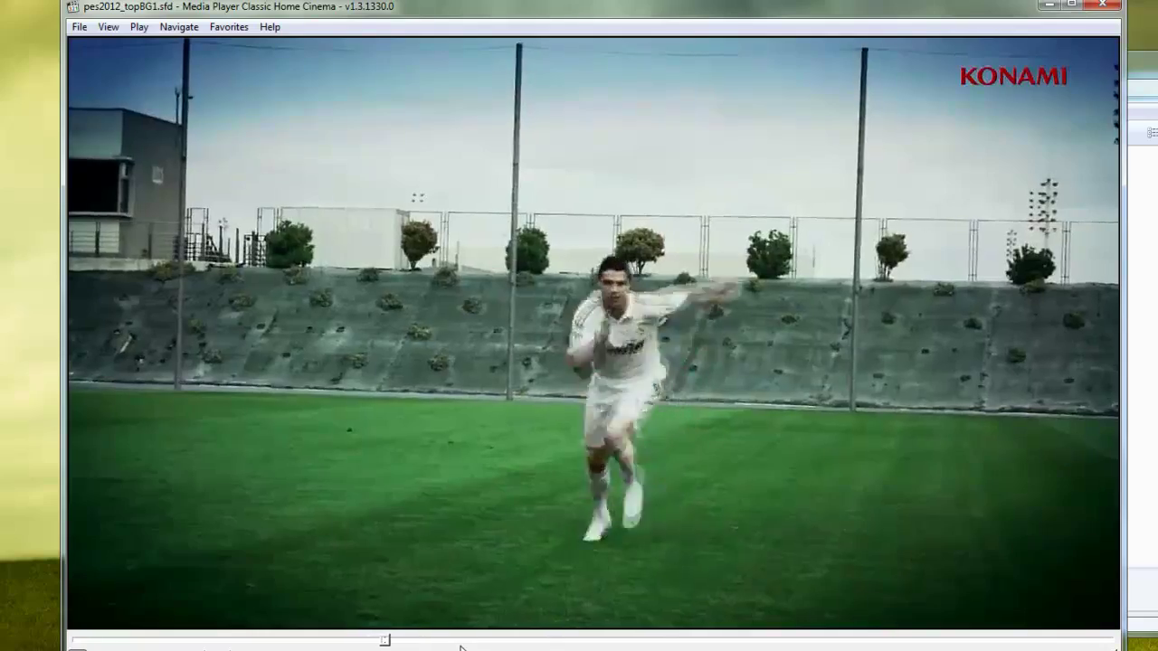
click(460, 641)
click(534, 640)
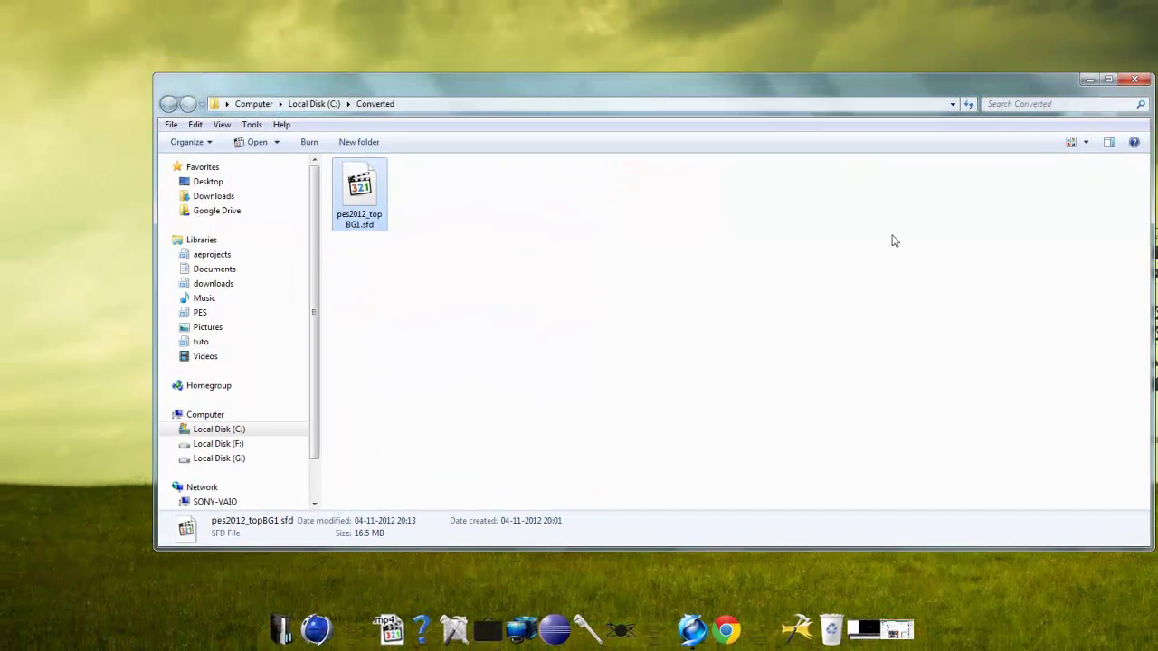
Step: Close the Converted folder, exit PES Video & Audio Converter 1.30 and close its program folder
click(1137, 82)
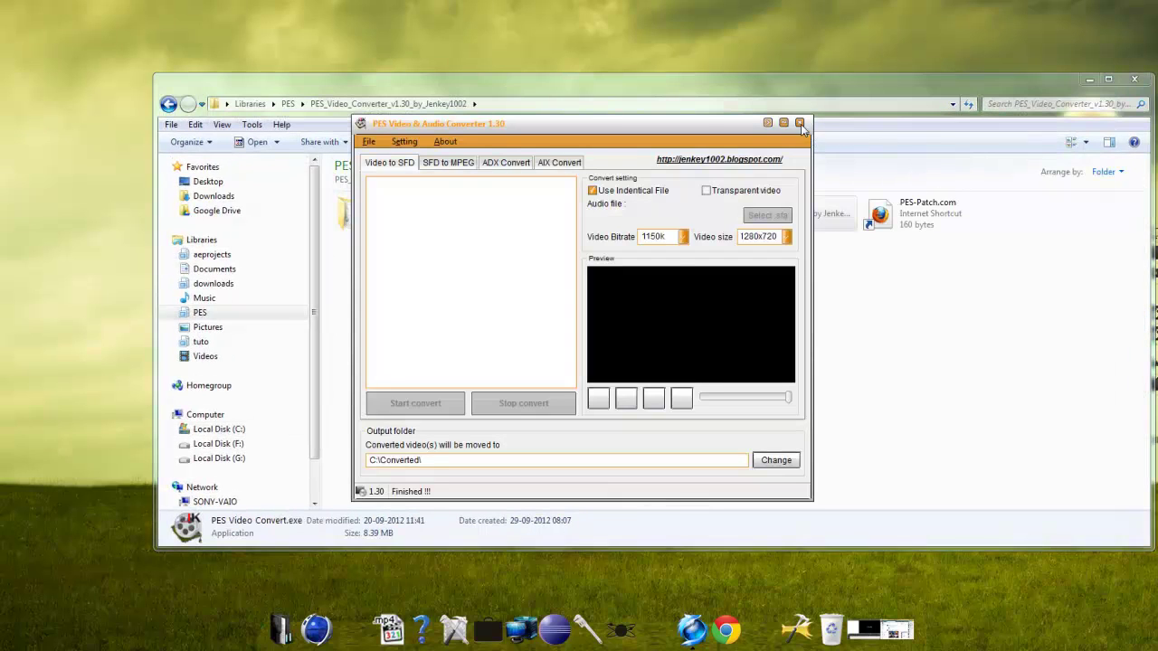
click(800, 123)
key(Return)
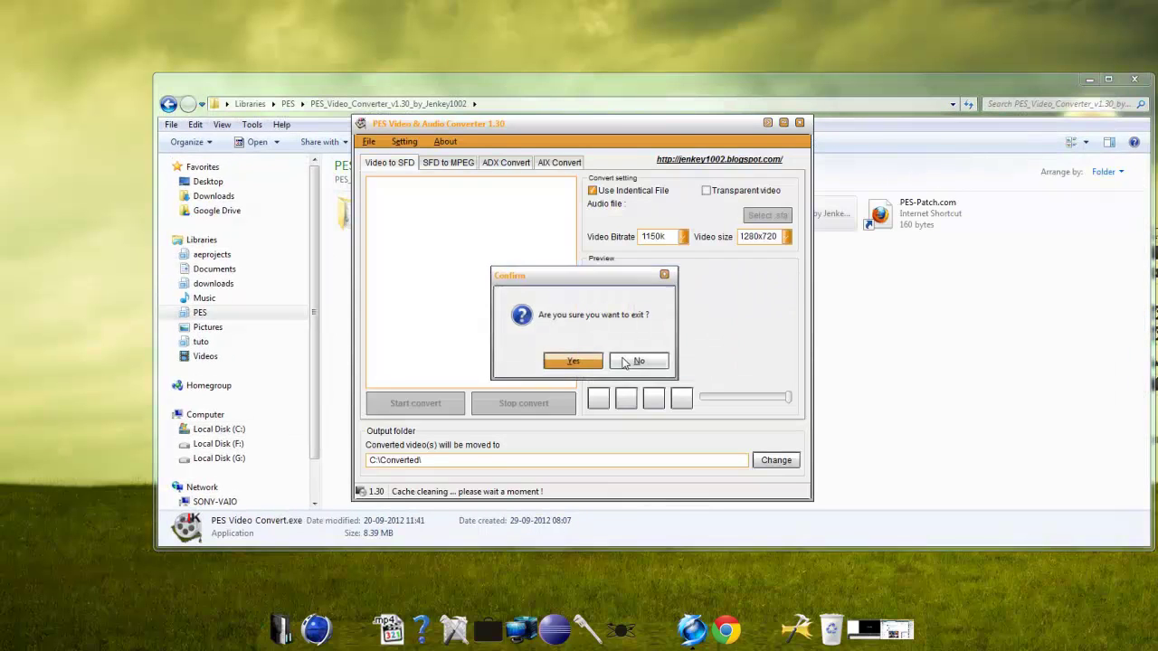
click(1142, 80)
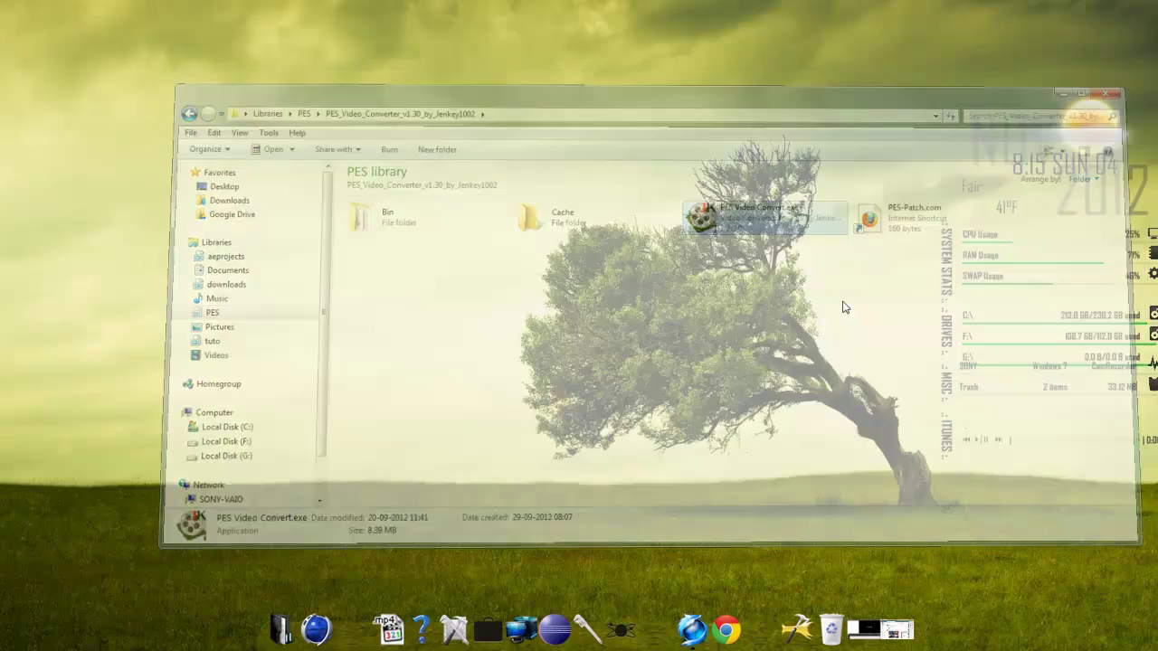
Step: Open the Gamer group of game shortcuts to reach PES 2012
click(623, 630)
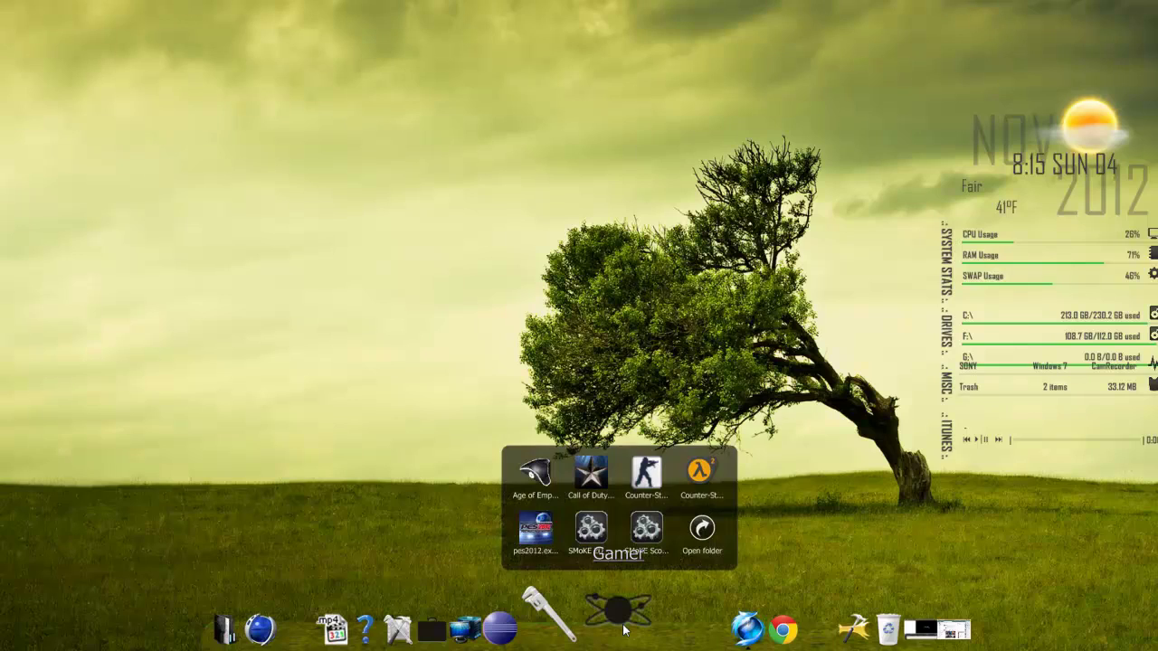